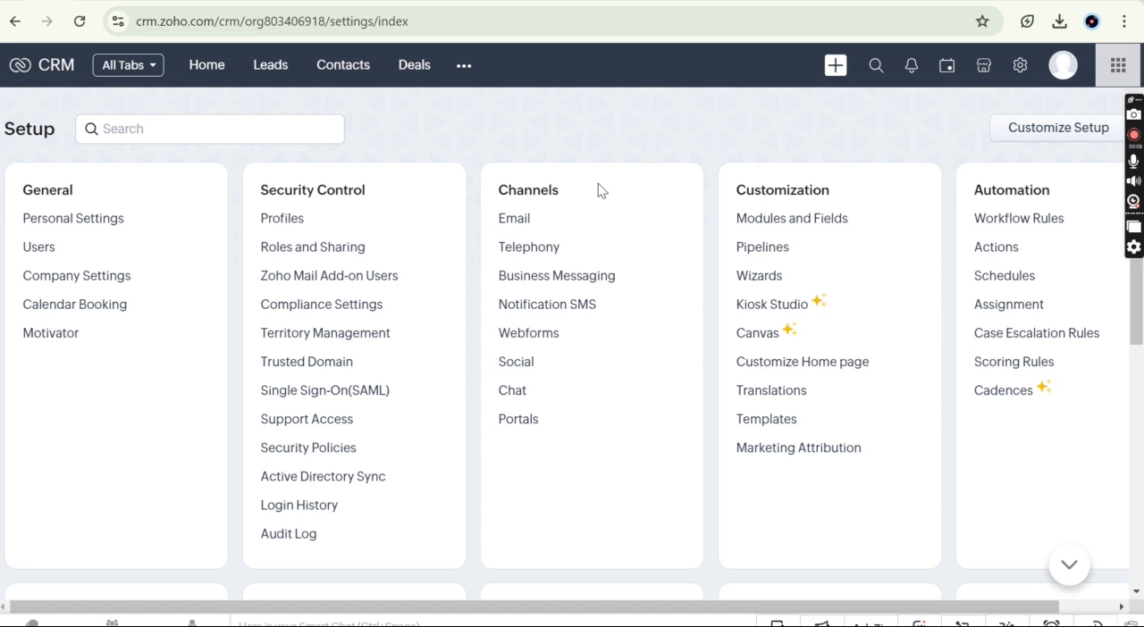
Step: Look through the Leads list, the list of other modules and the Deals list
click(267, 72)
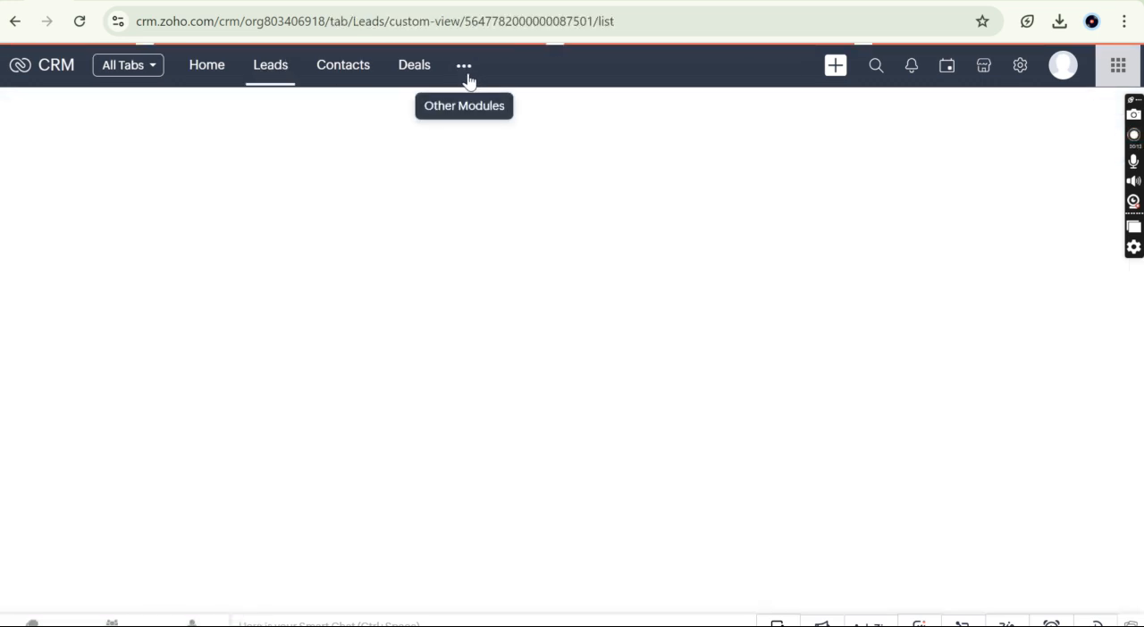
click(464, 71)
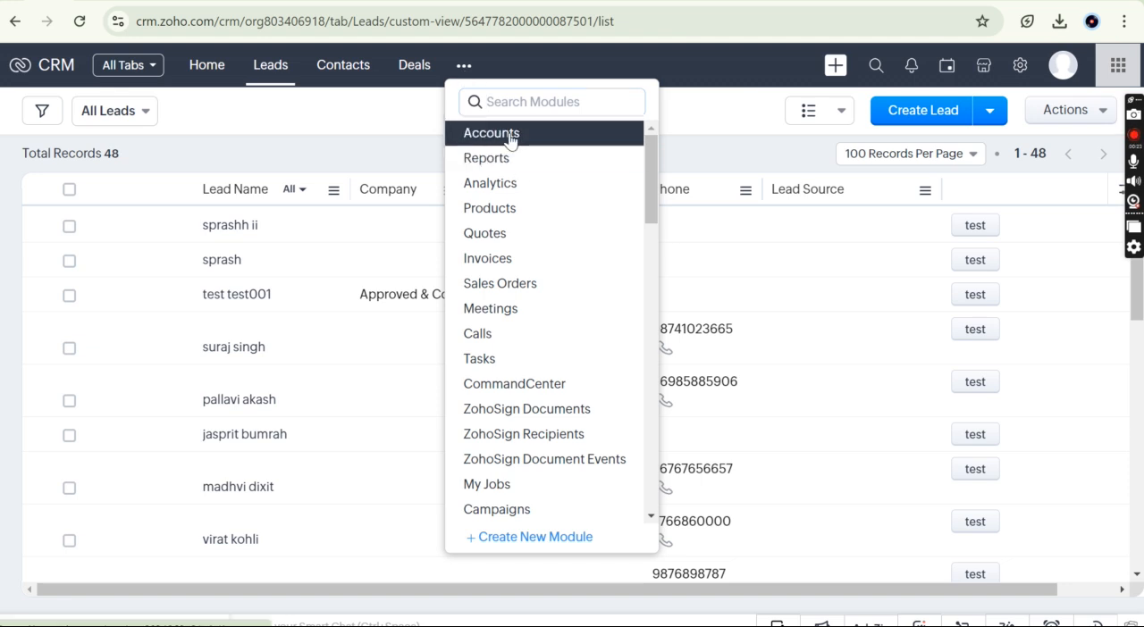
click(273, 87)
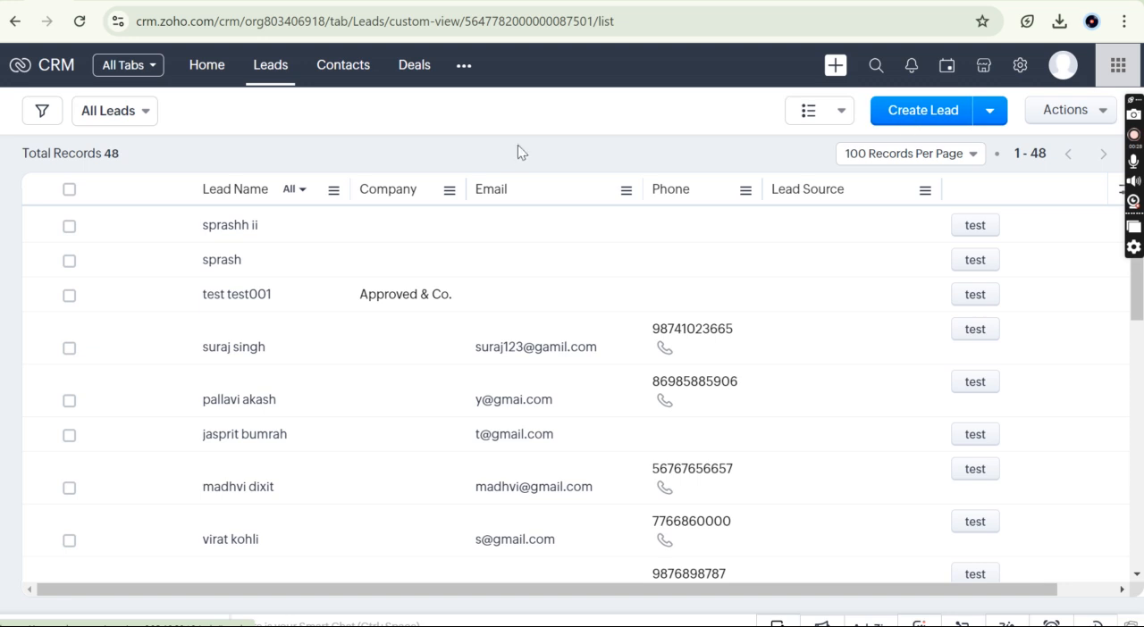
click(406, 72)
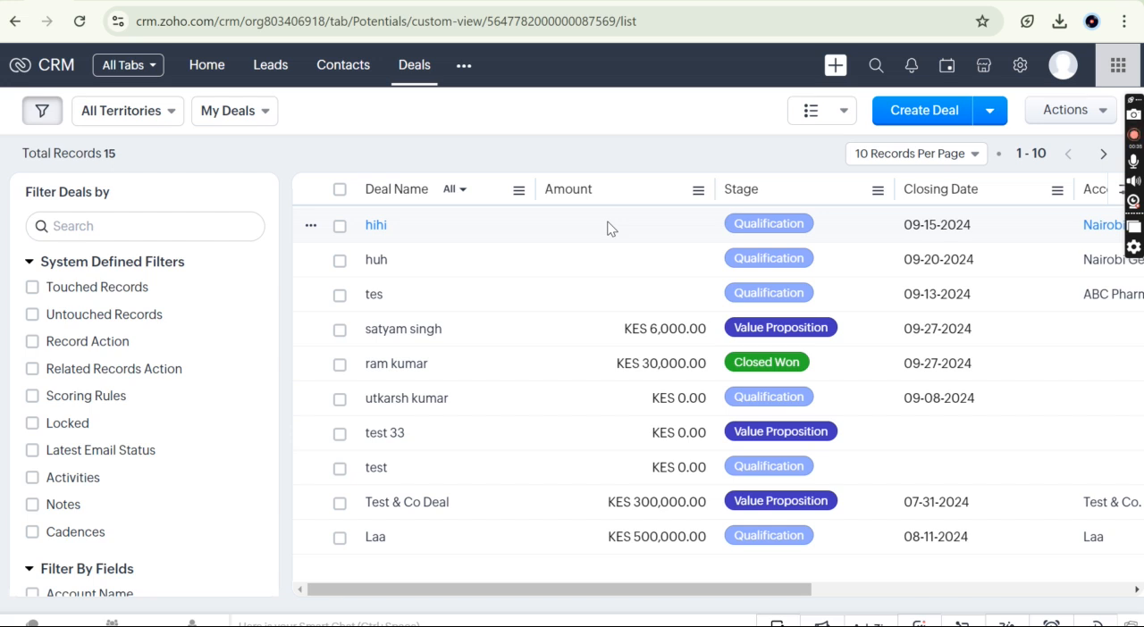
Step: Open the Standard layout of the Deals module for editing from the Modules and Fields setup
click(1020, 68)
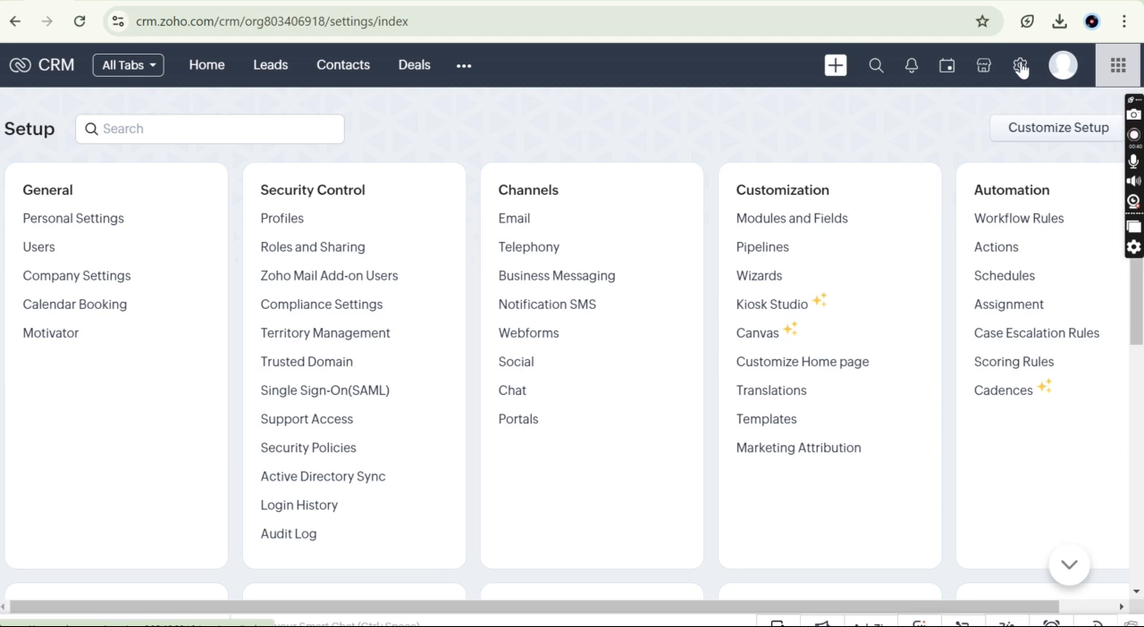
click(802, 221)
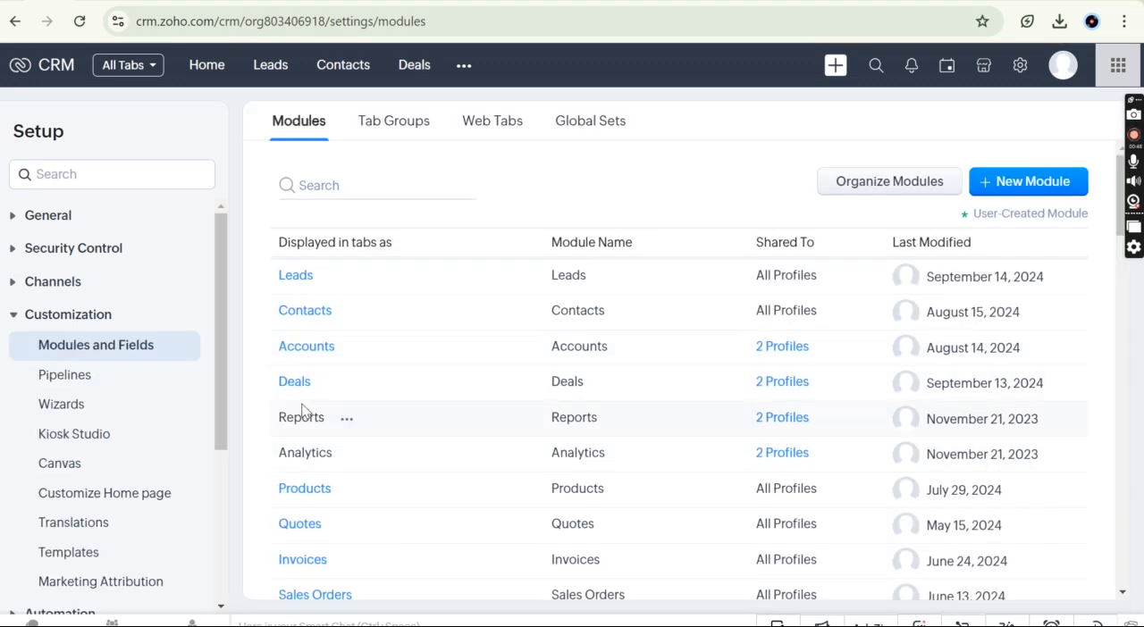
mouse_move(298, 391)
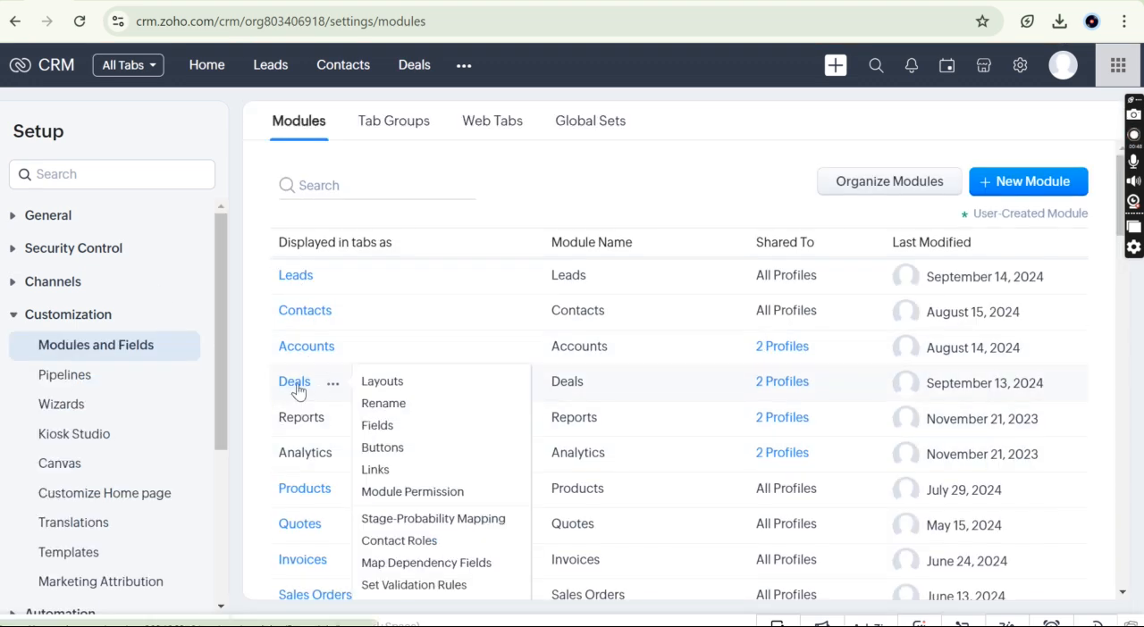
click(397, 386)
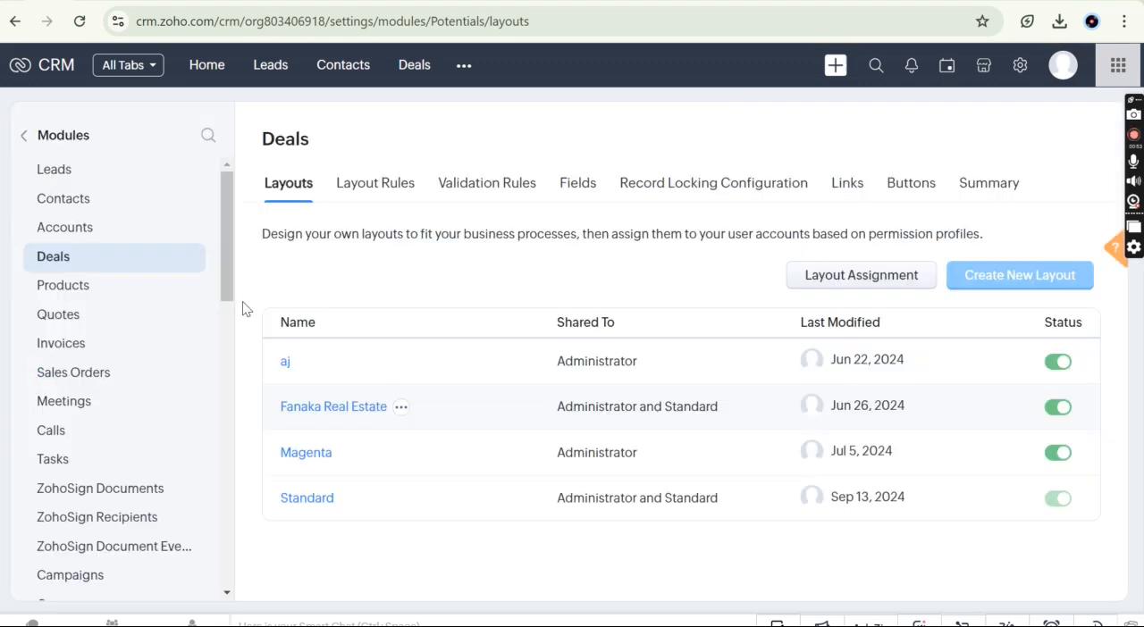
click(307, 503)
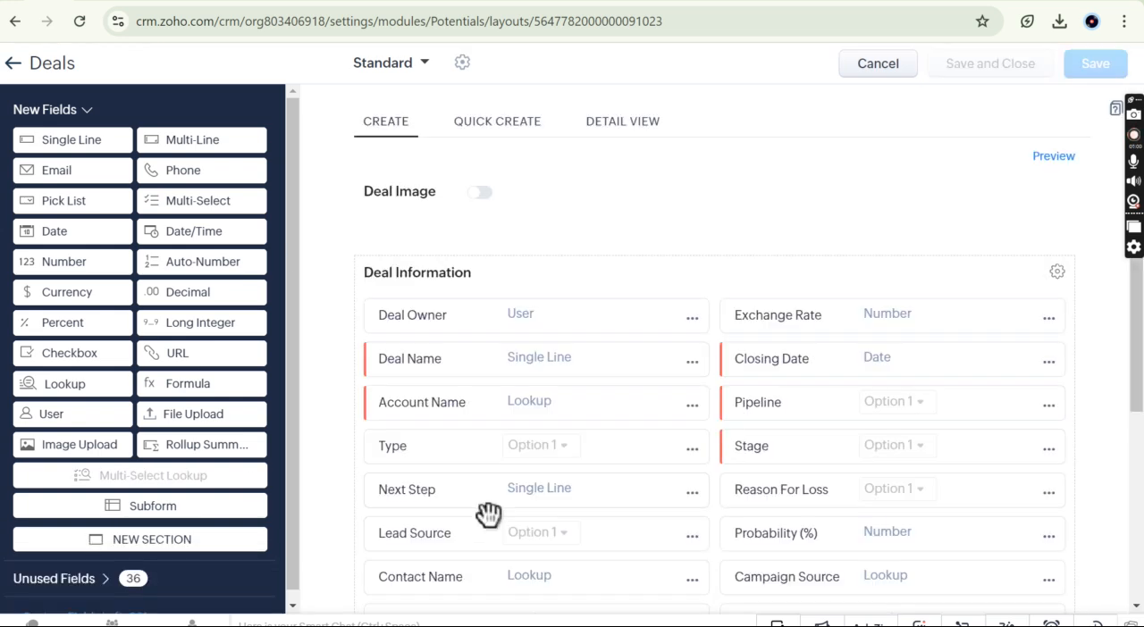
Step: Add a Lookup field below Formula 1 in the Deal Information section and set its lookup module to Insurance
scroll(489, 514, down, 4)
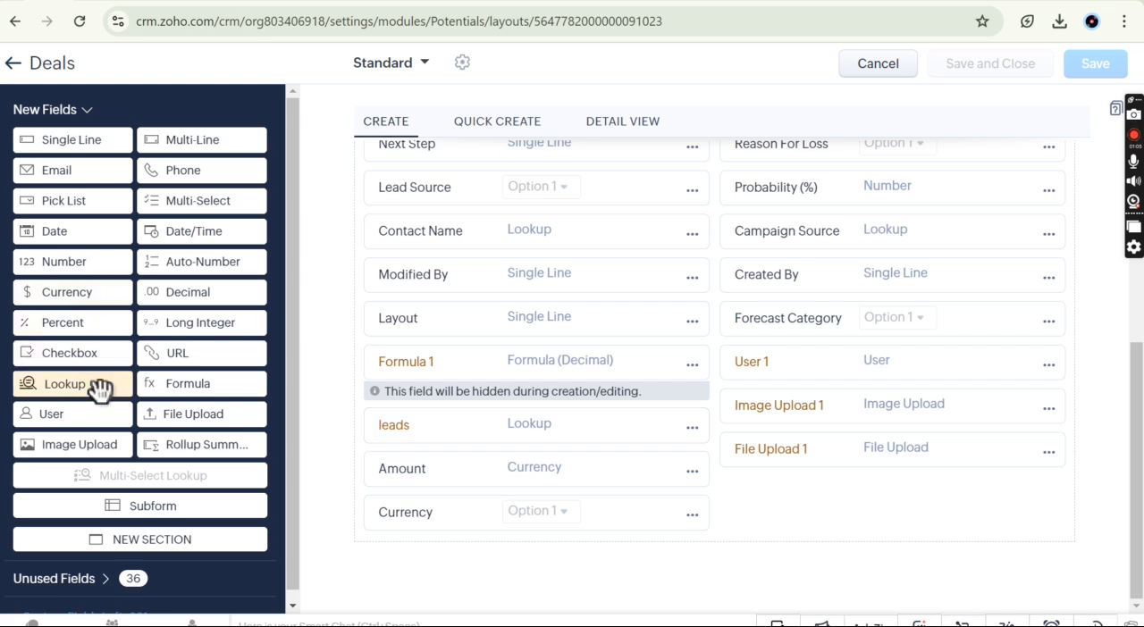
drag(99, 390, 490, 427)
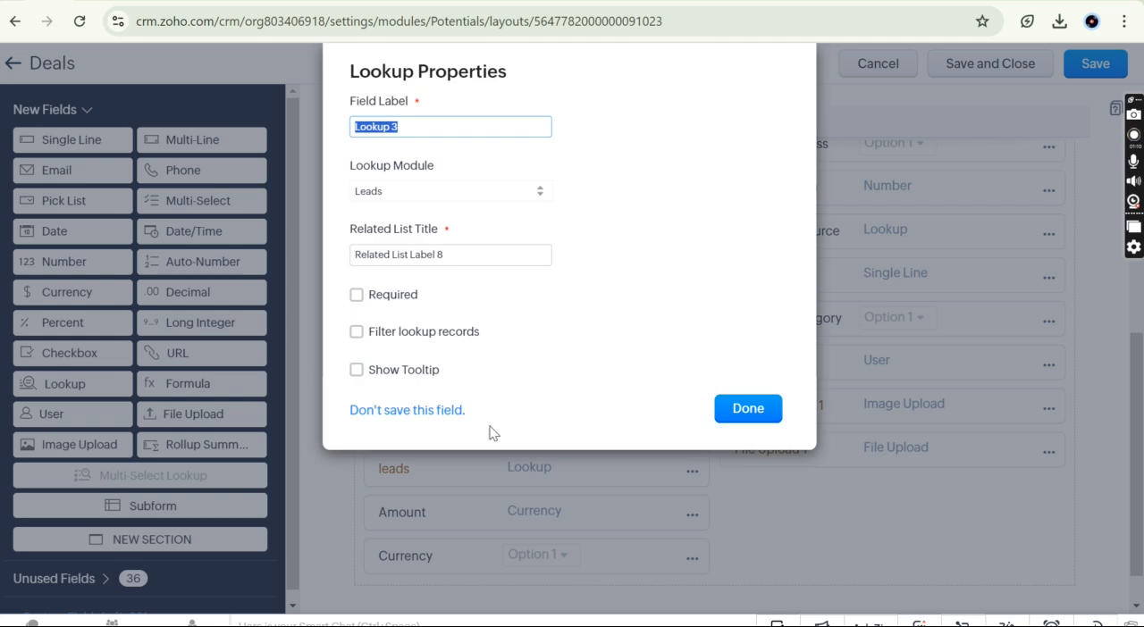
click(425, 193)
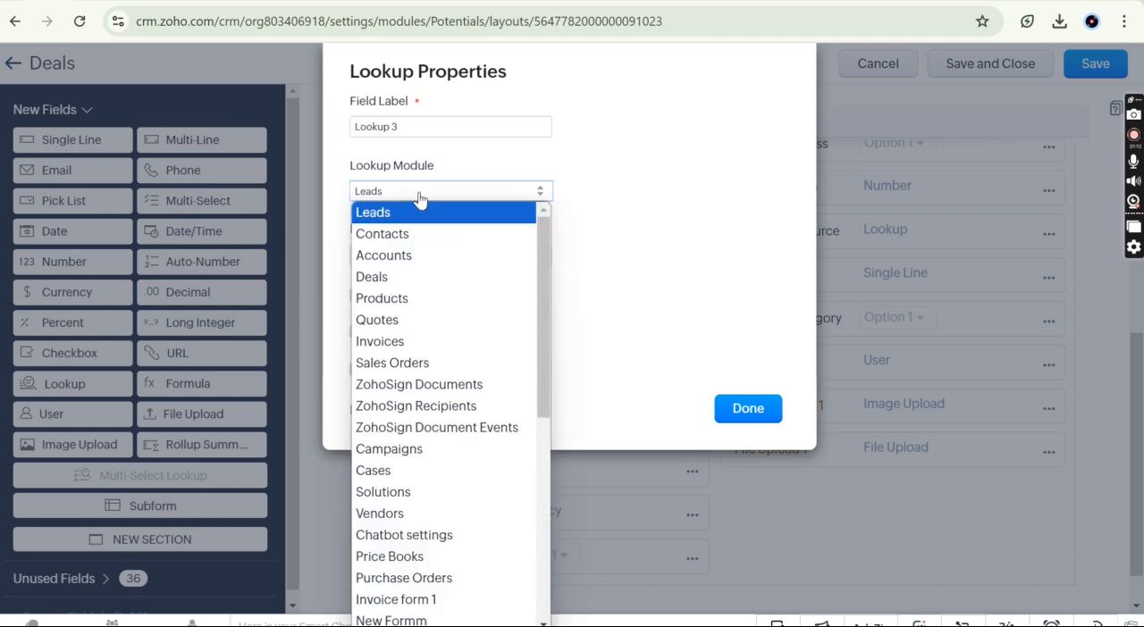
scroll(420, 431, down, 4)
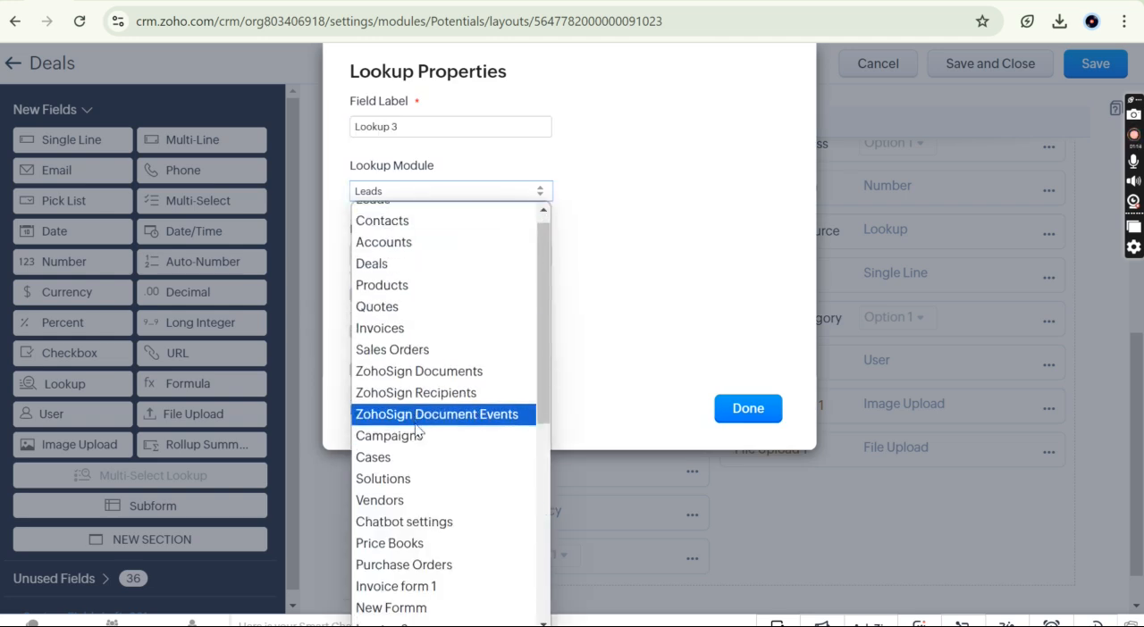
scroll(418, 431, down, 2)
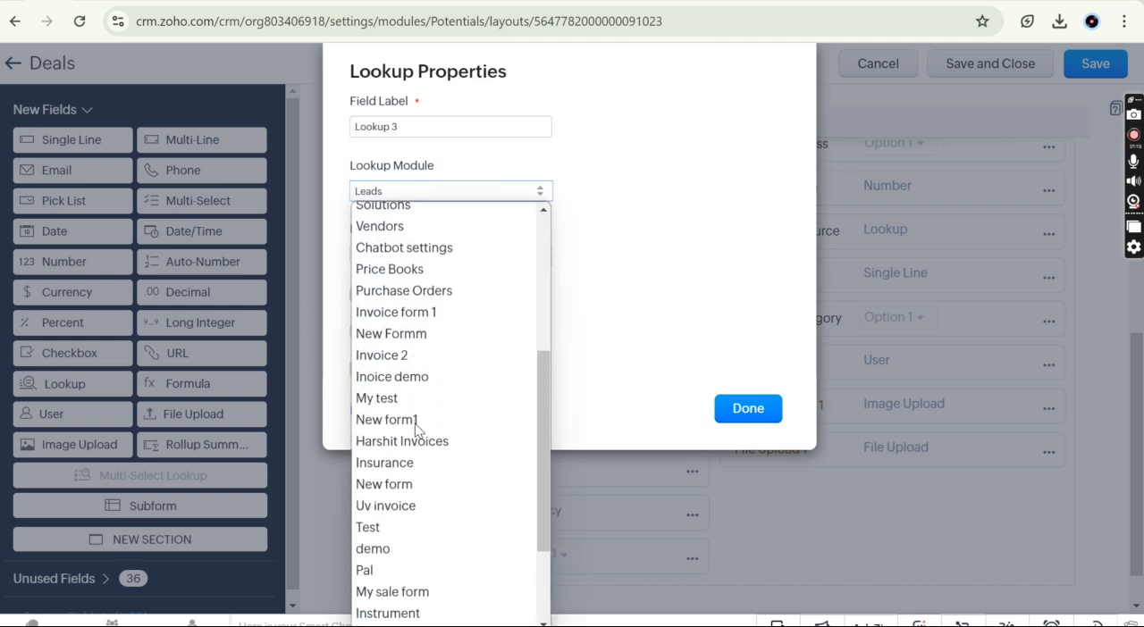
scroll(419, 431, up, 6)
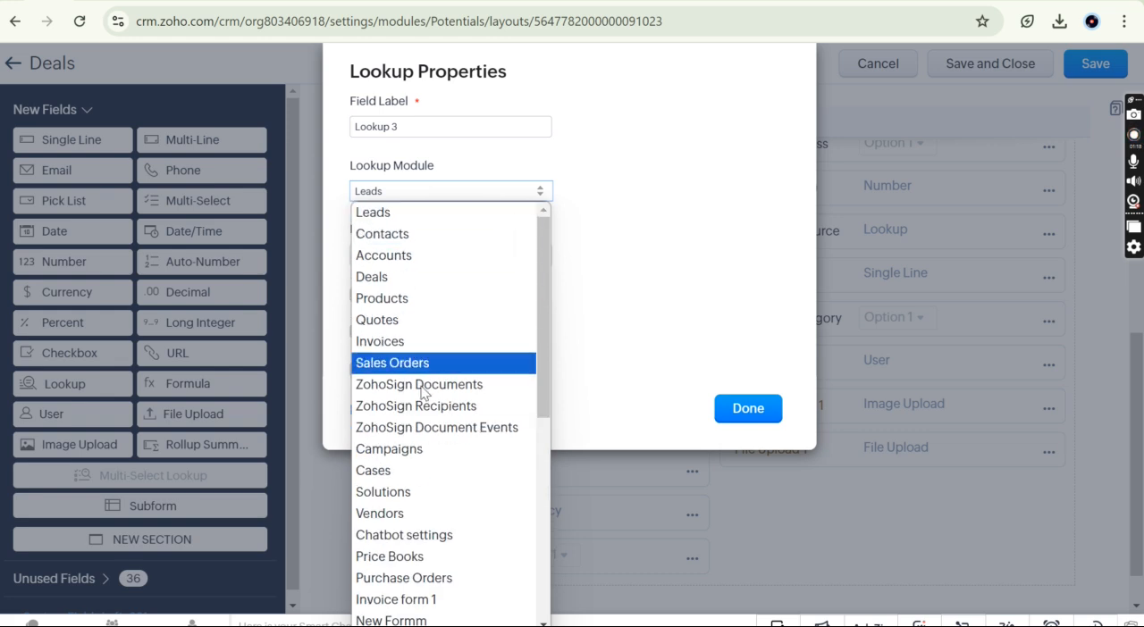
scroll(386, 483, down, 1)
scroll(387, 484, down, 6)
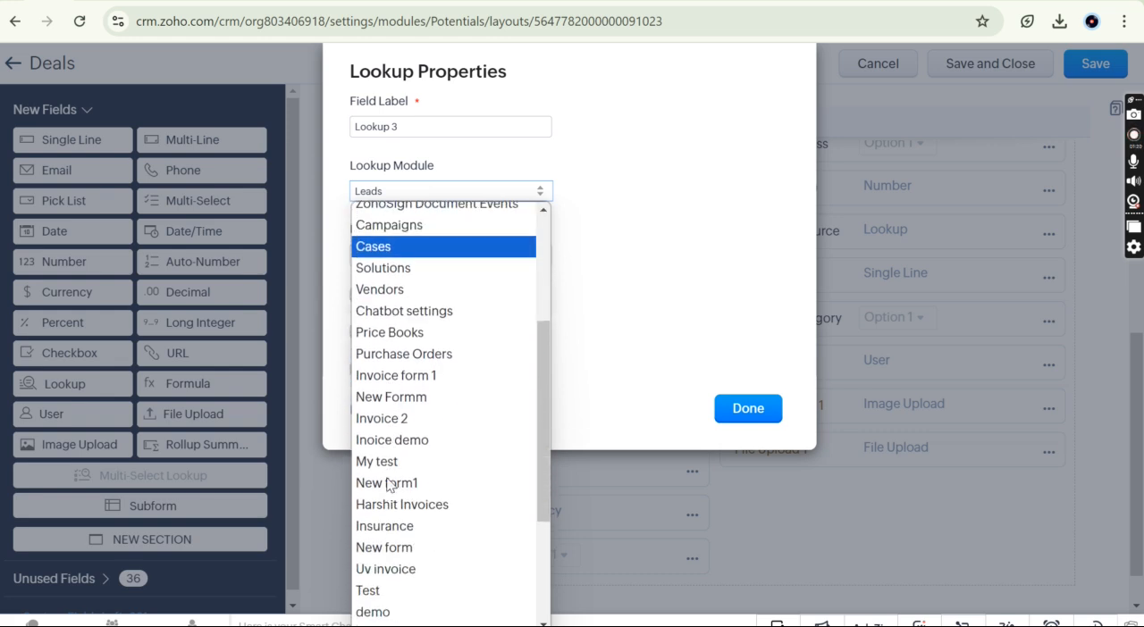
scroll(388, 483, down, 2)
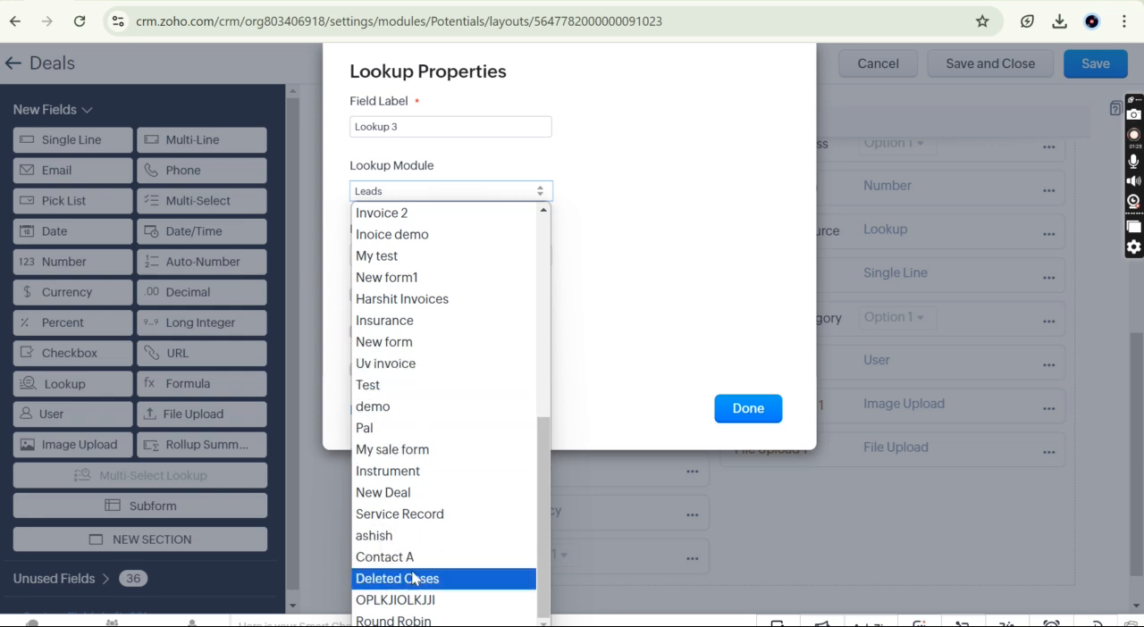
click(429, 324)
Step: Set the new lookup's related list title to Deal and its field label to Insurance, and accept the properties
drag(470, 256, 327, 249)
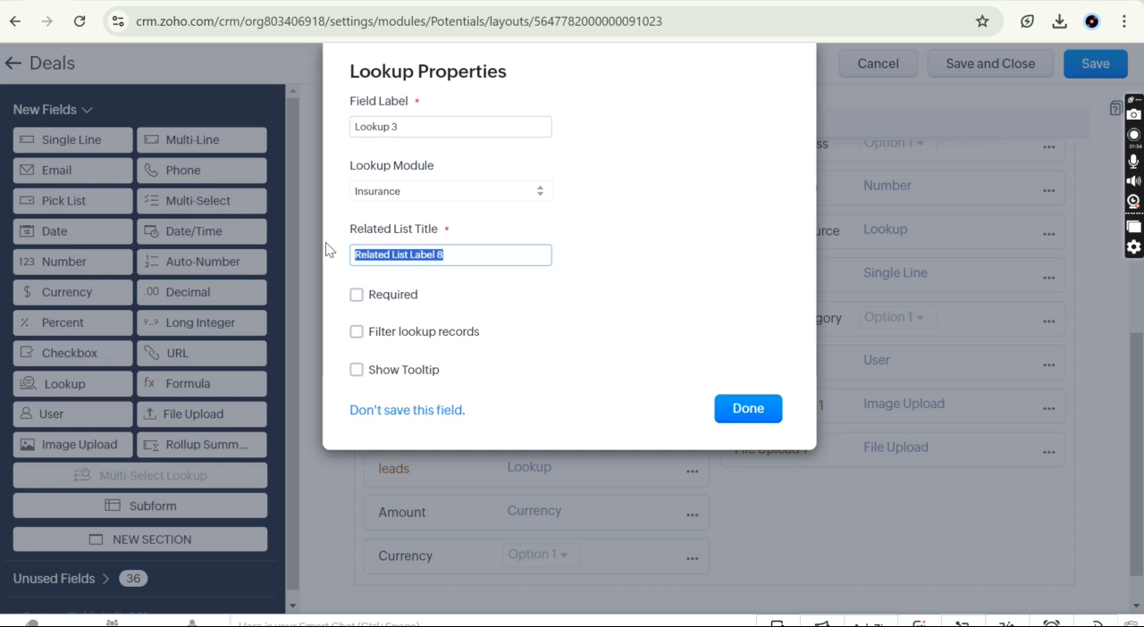
text(Deal)
click(606, 295)
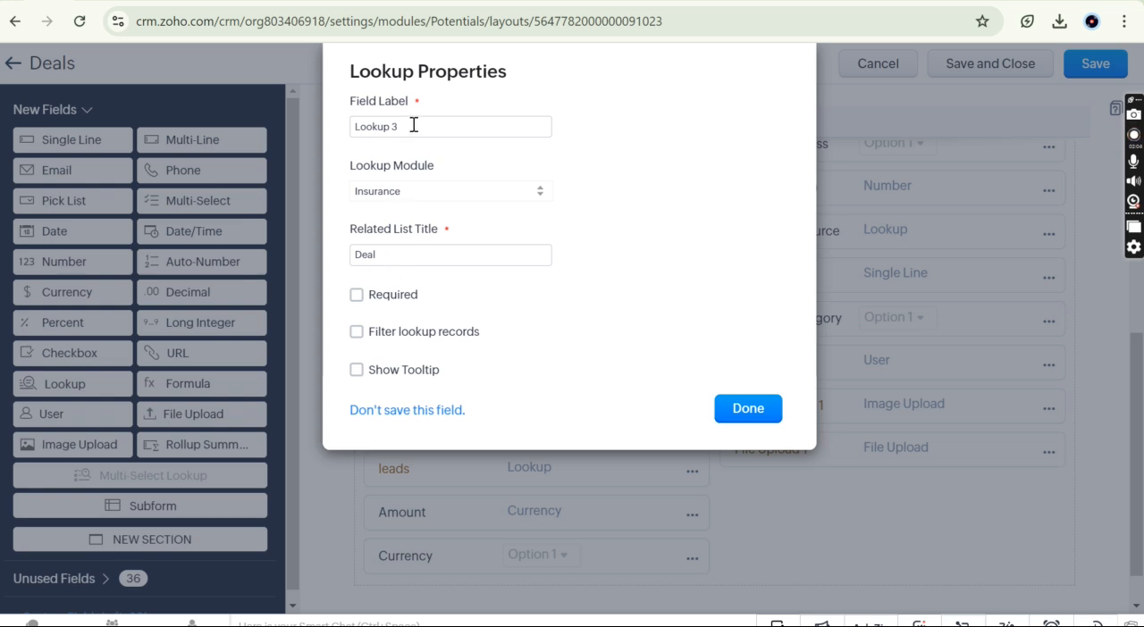
drag(417, 118, 329, 125)
key(BackSpace)
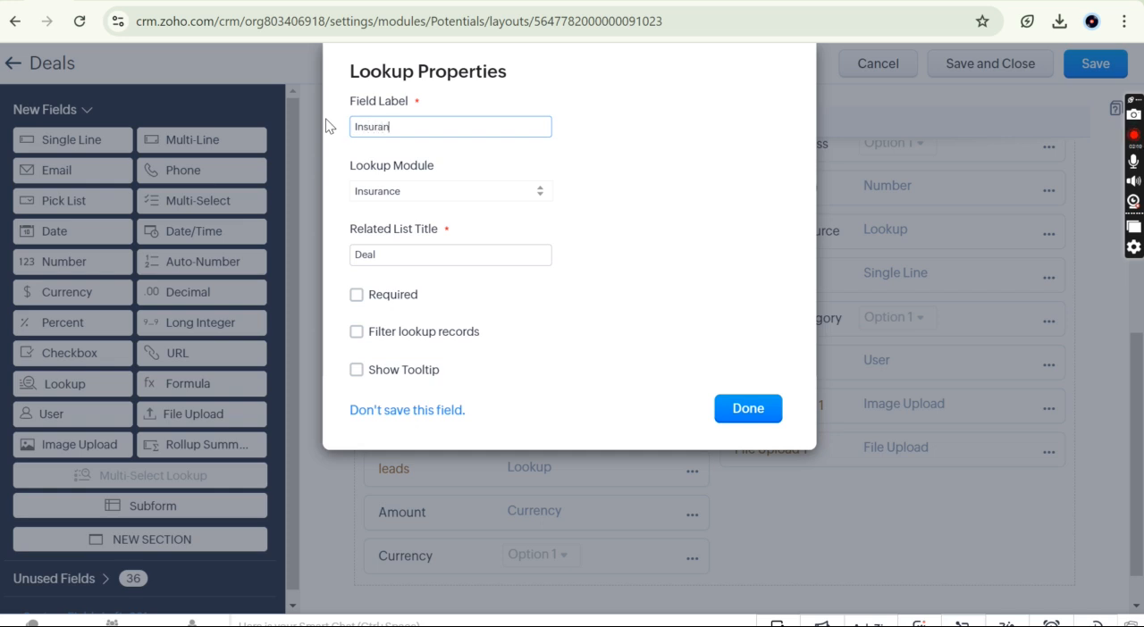
click(635, 150)
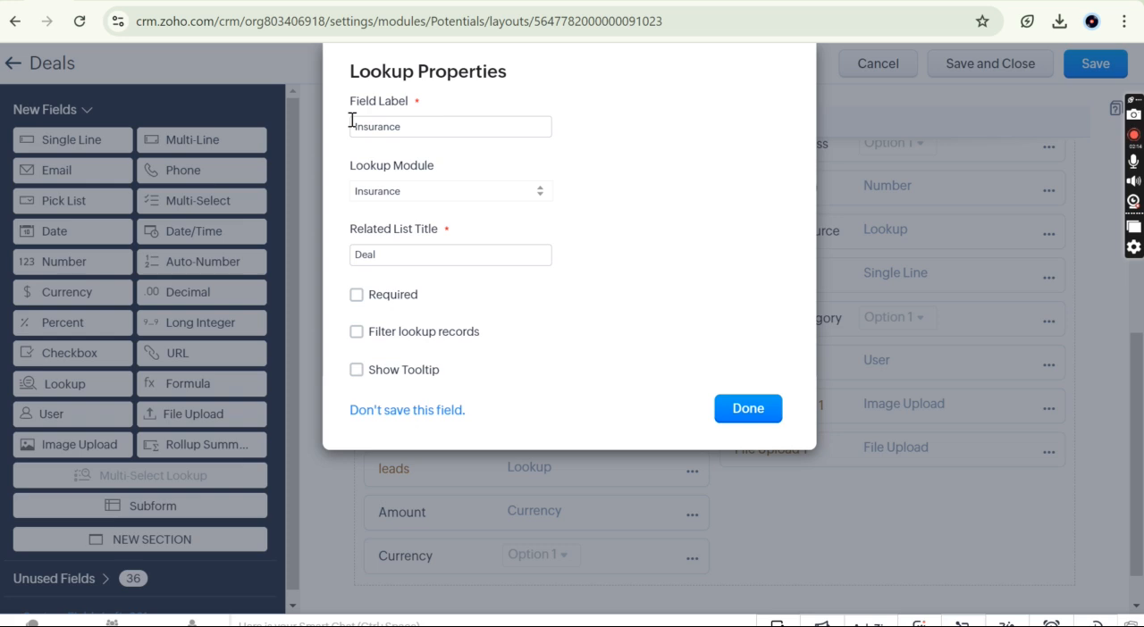
click(765, 418)
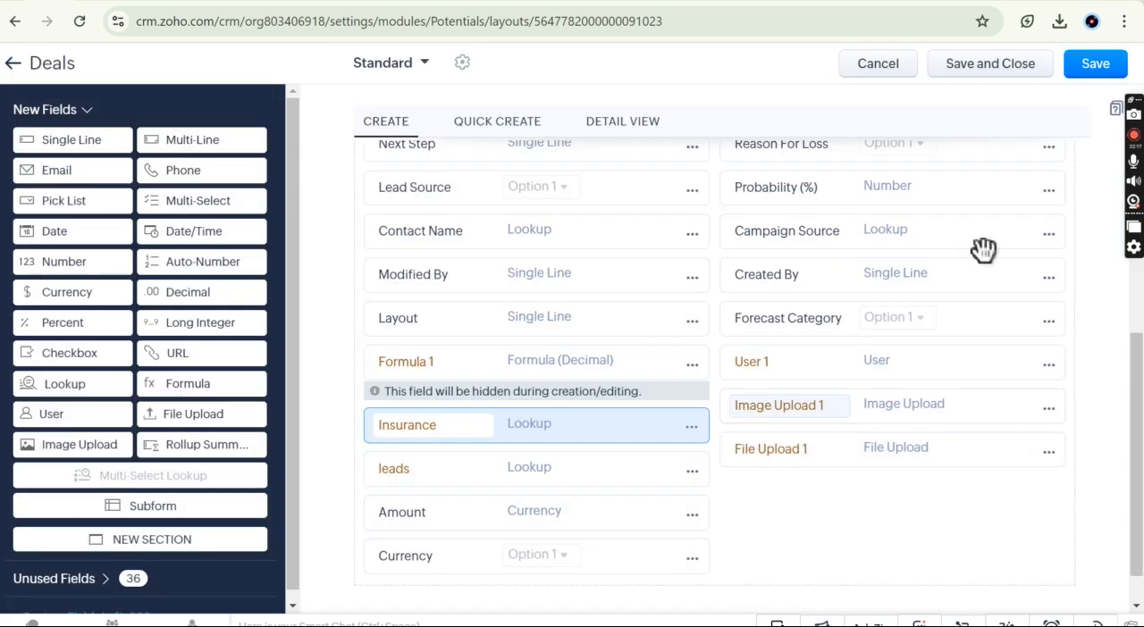
Step: Save the Standard layout, leave its editor and start a new record in the Deals module
click(1098, 66)
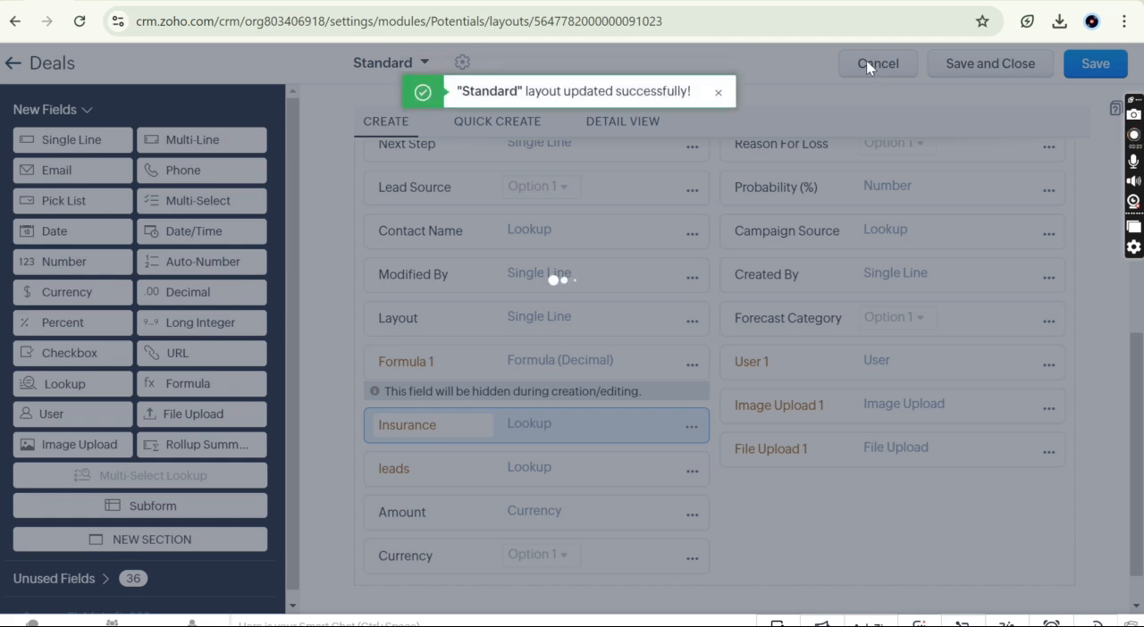
click(873, 65)
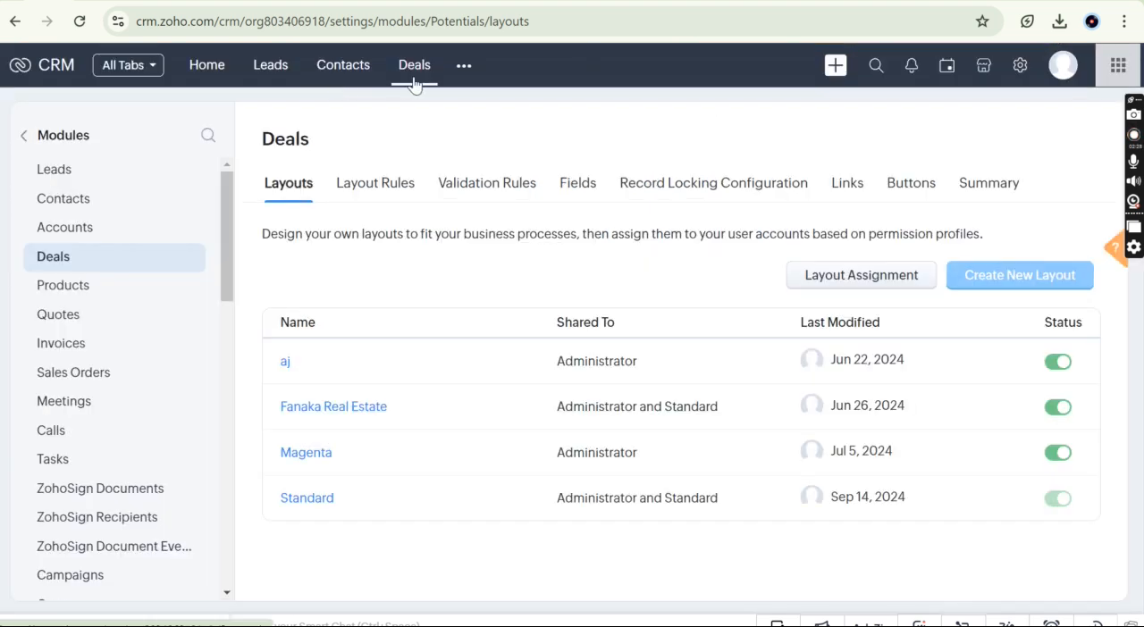
click(414, 67)
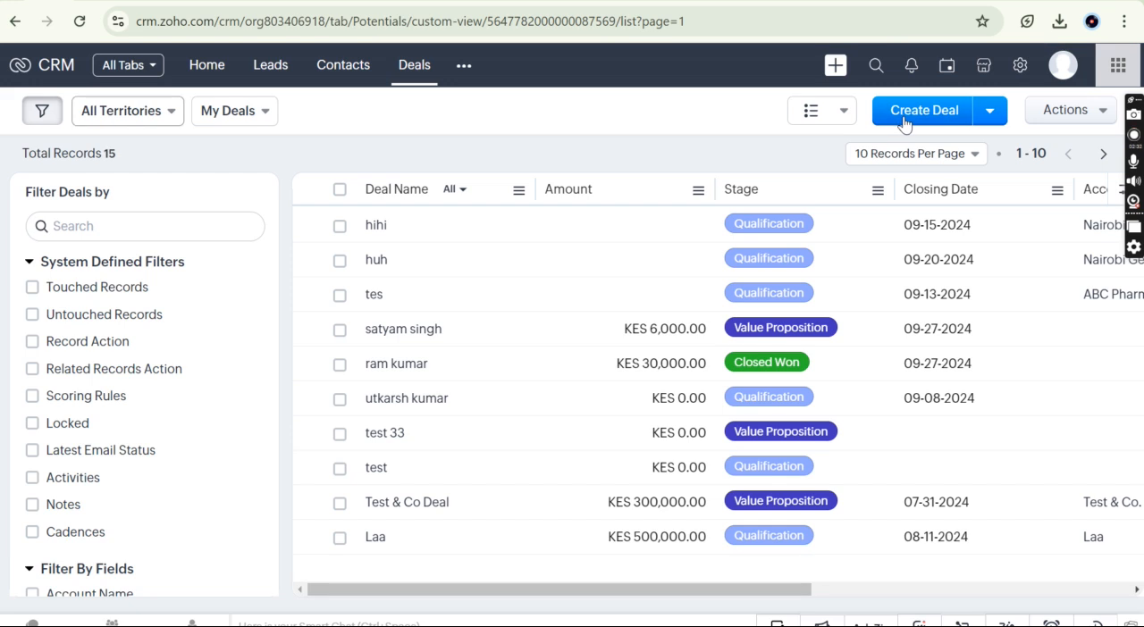
click(904, 118)
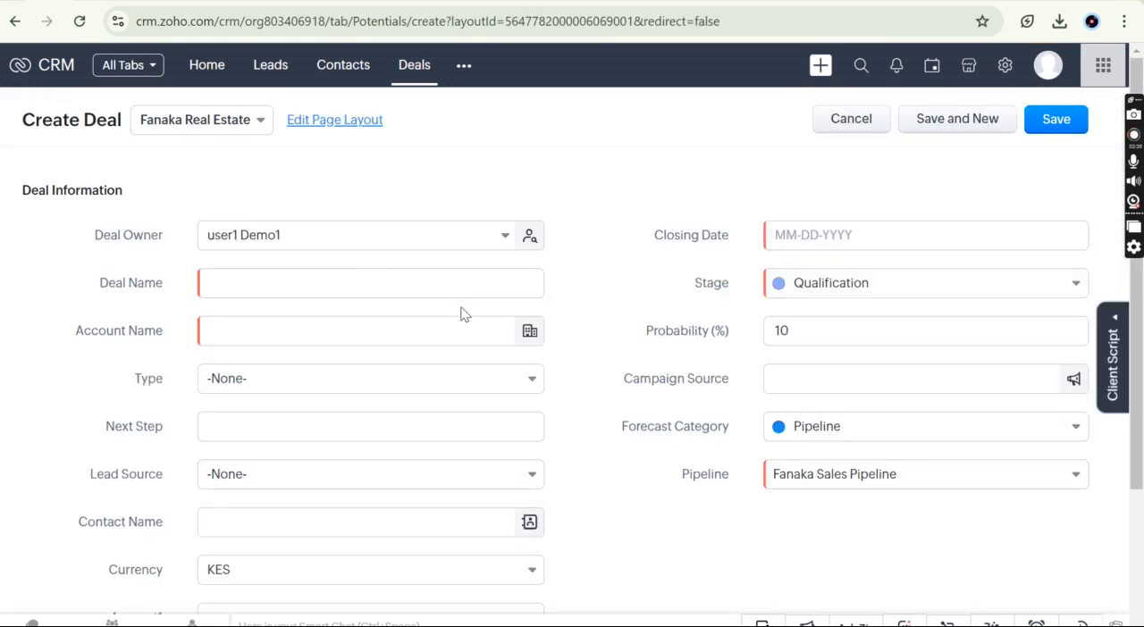
click(403, 280)
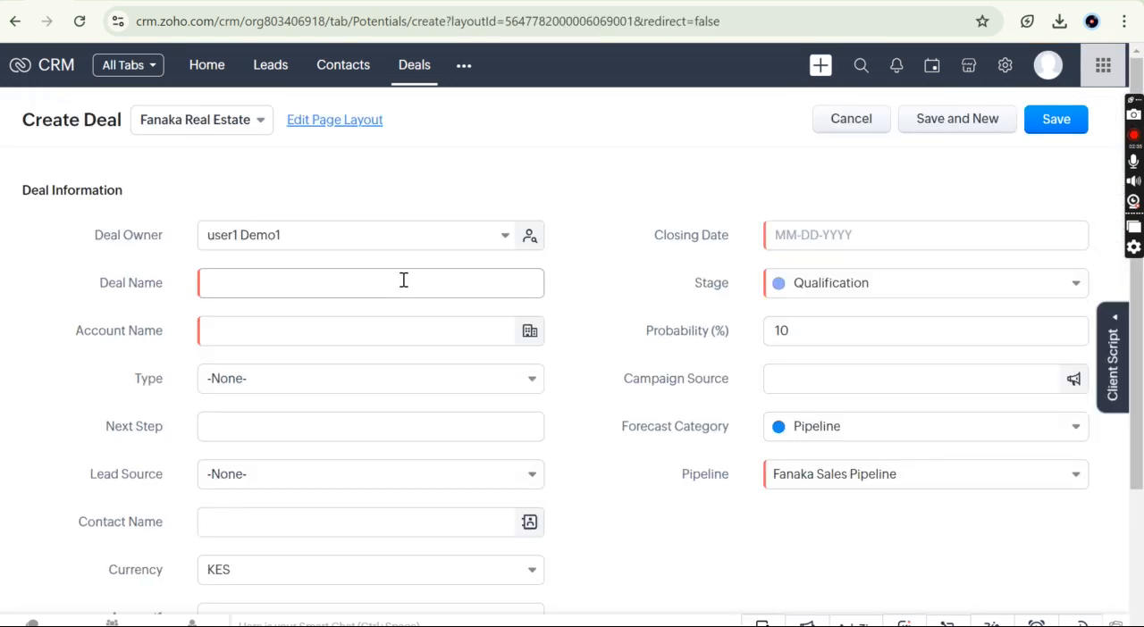
text(ko)
click(347, 330)
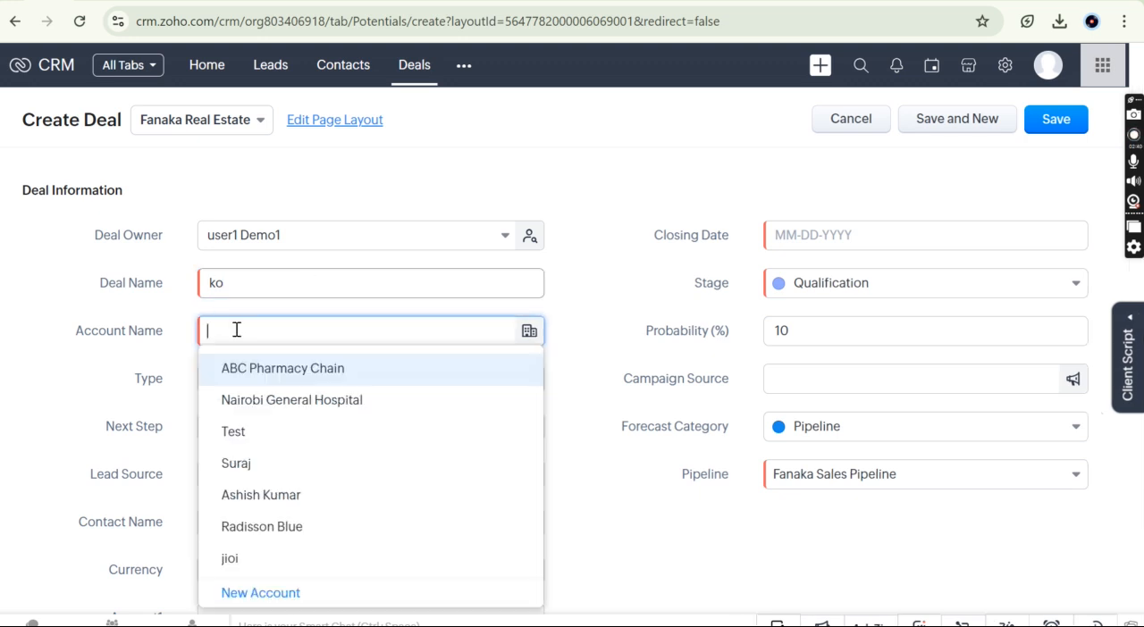
click(291, 401)
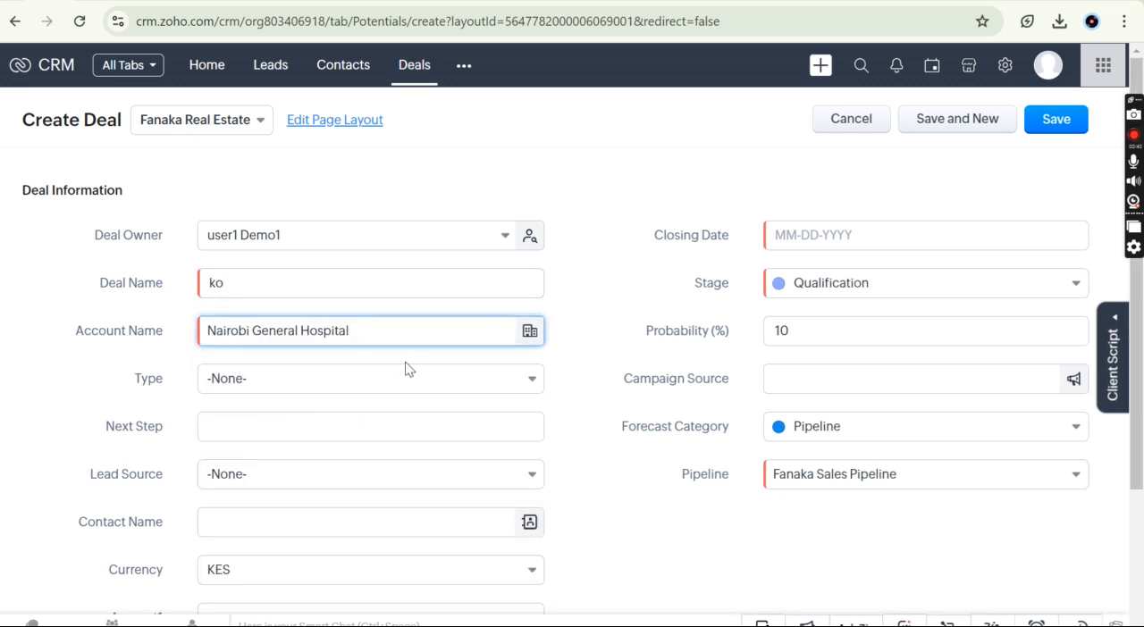
click(806, 240)
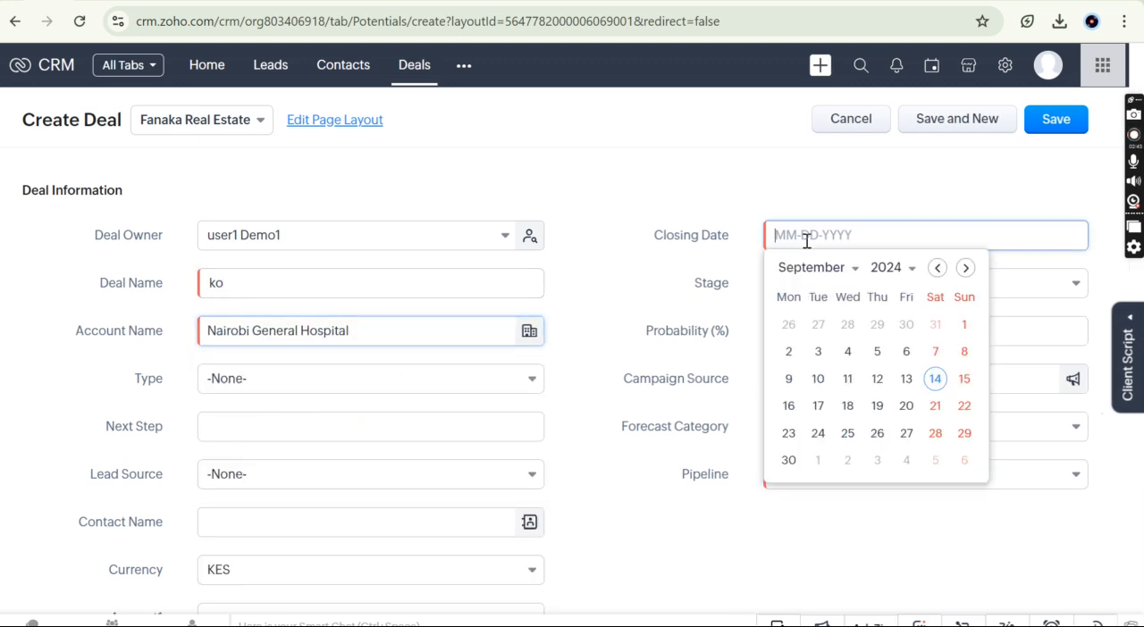
click(961, 382)
scroll(617, 472, down, 2)
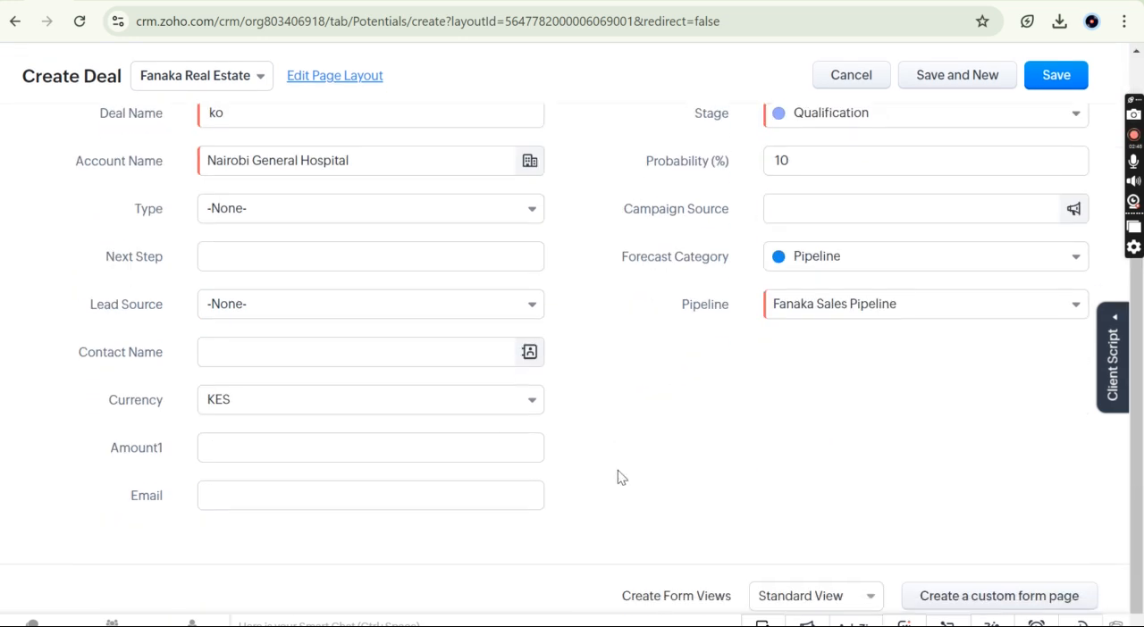
Step: Switch the new deal form from the Fanaka Real Estate layout to Standard, discarding the unsaved entries
click(199, 75)
click(205, 225)
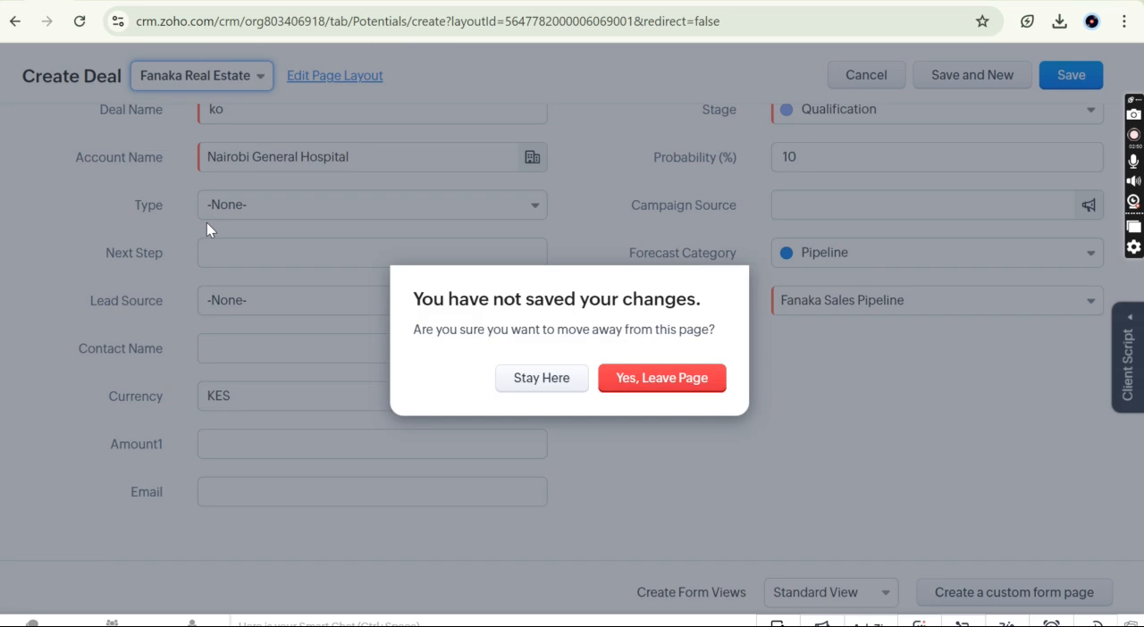
click(676, 380)
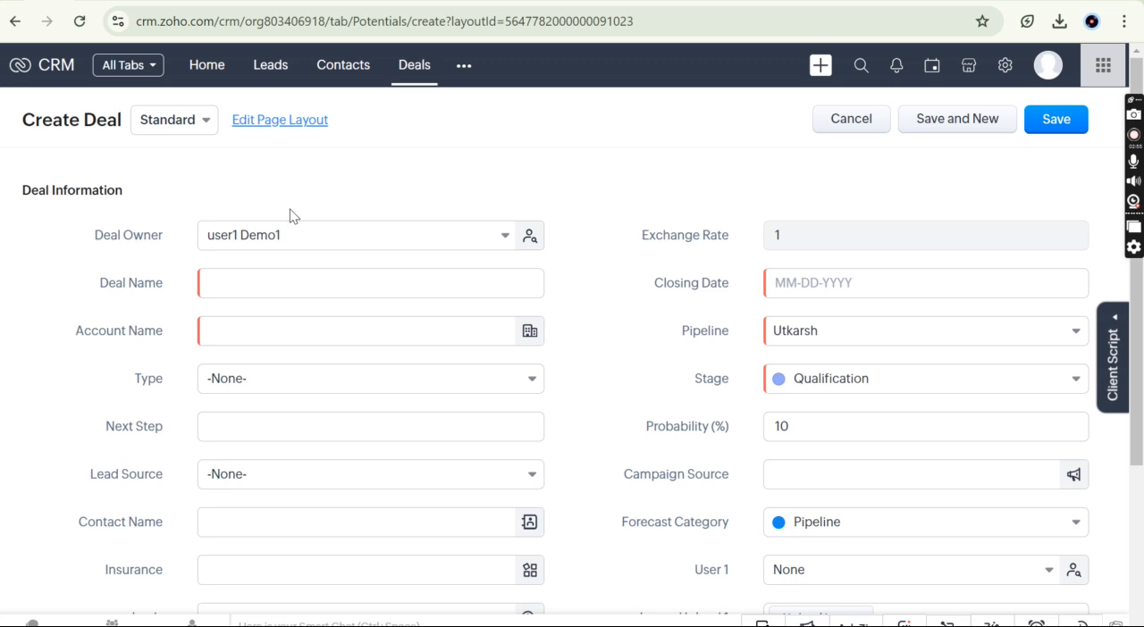
Step: Name the new deal ko, set its account to Nairobi General Hospital and its closing date to 09-15-2024
click(276, 286)
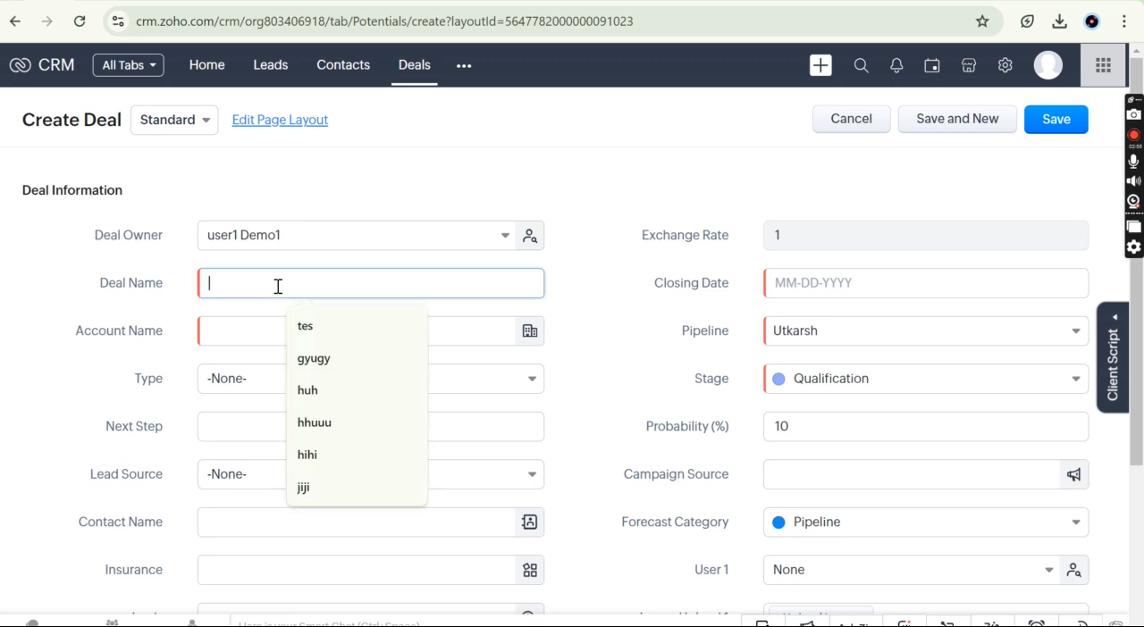
text(ko)
click(289, 337)
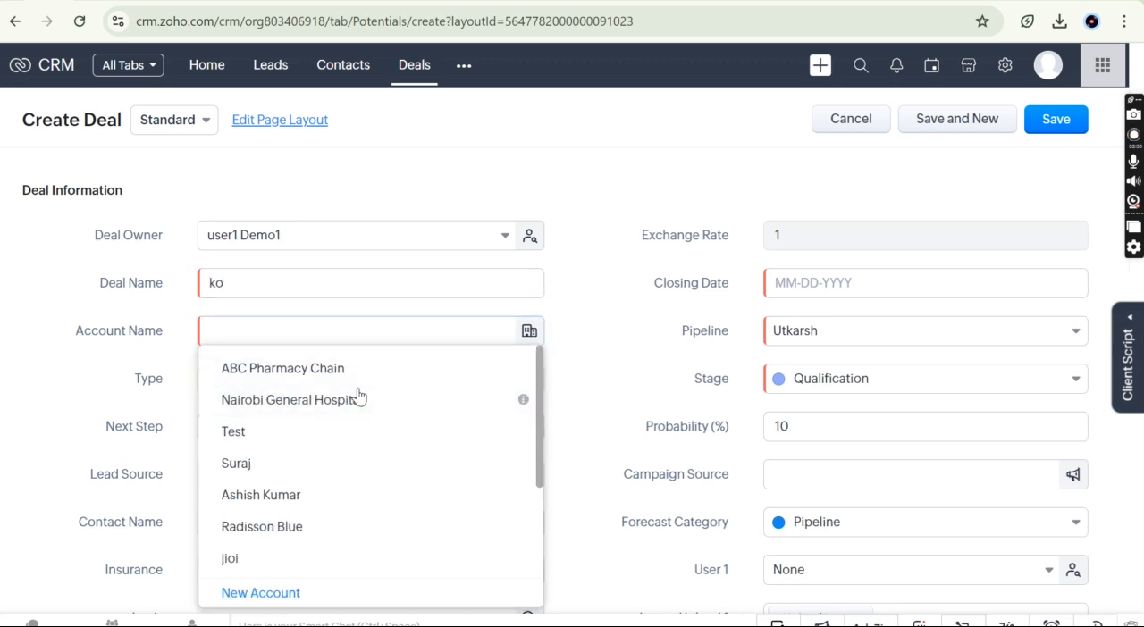
click(359, 398)
click(814, 286)
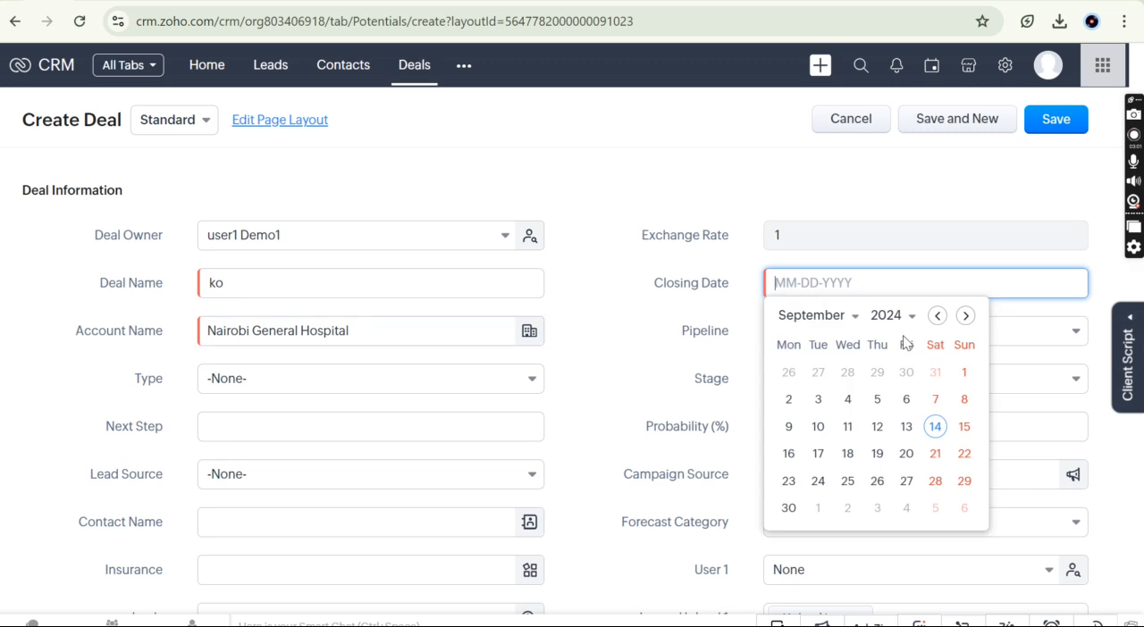
click(964, 428)
Step: Set the new deal's Insurance lookup to the Test & Co Deal record
scroll(638, 451, down, 2)
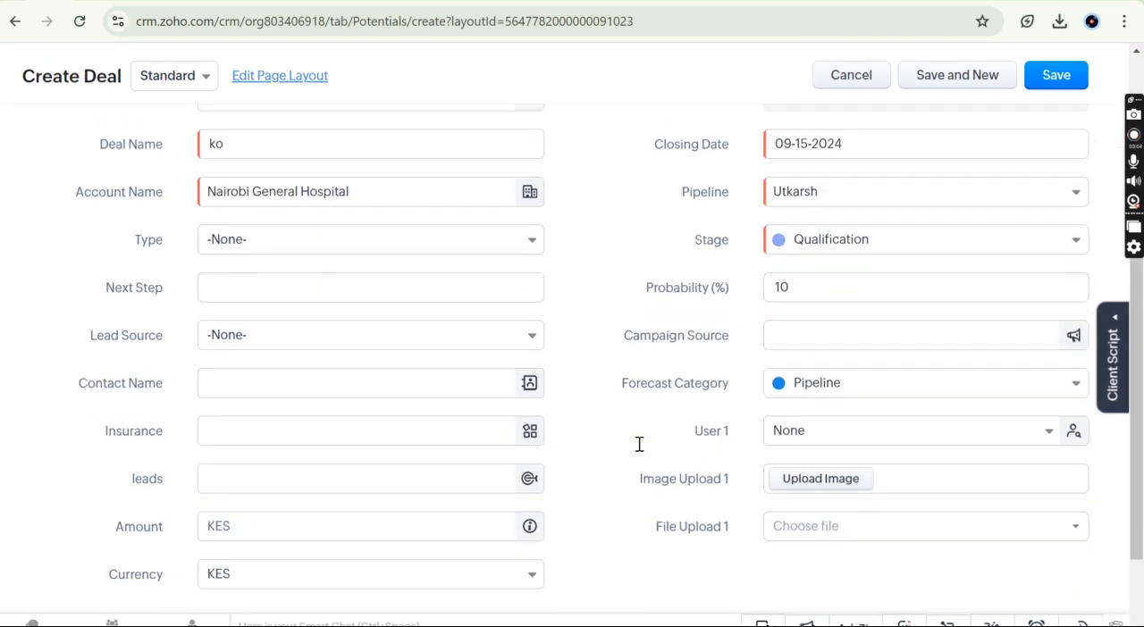
scroll(223, 532, down, 1)
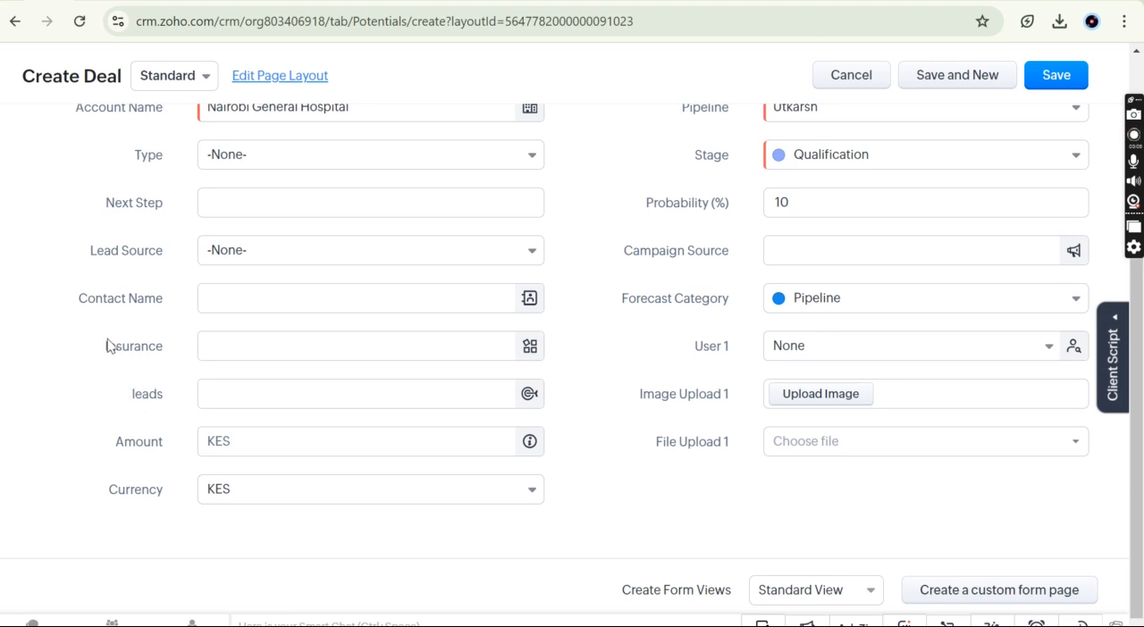
double_click(147, 348)
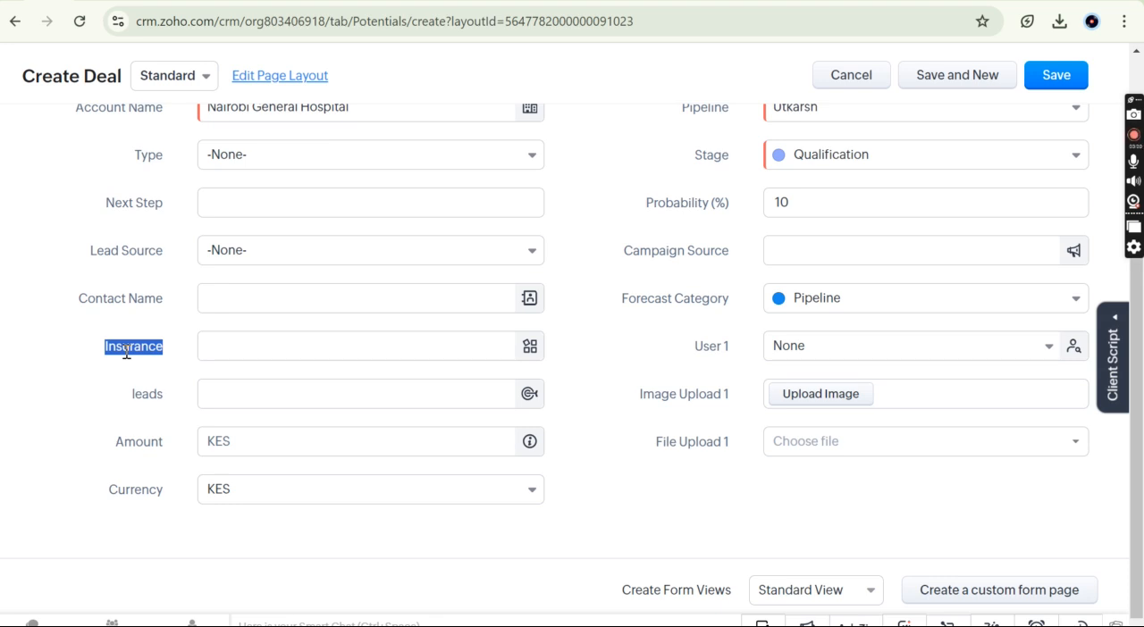
click(435, 348)
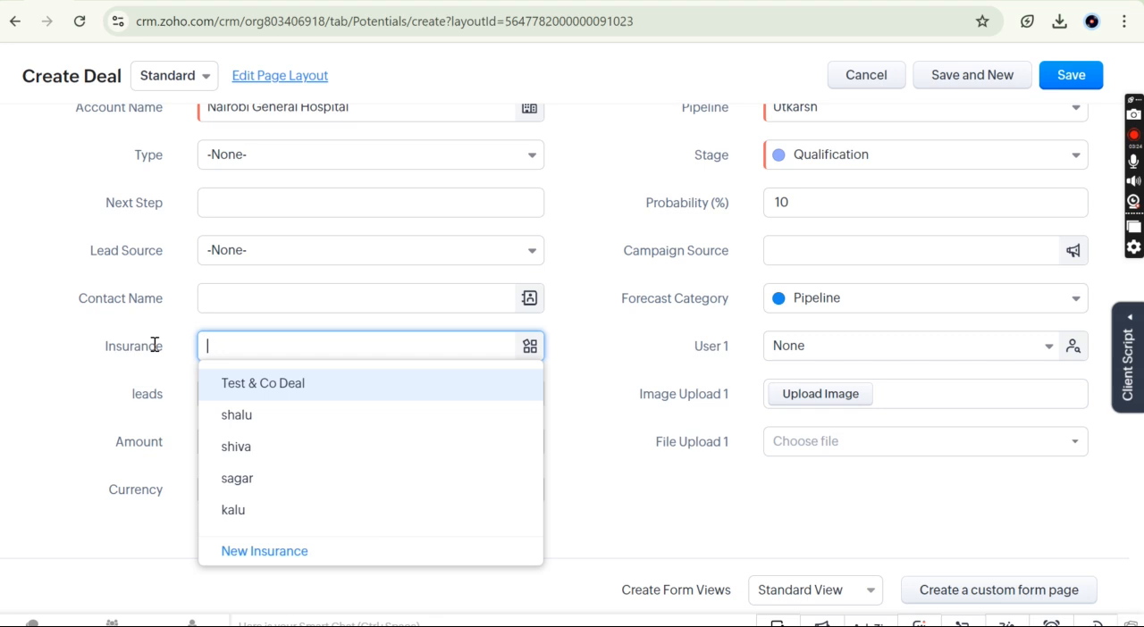
click(370, 386)
click(144, 365)
Step: Check the Insurance entry in the deal form and save the new deal
scroll(143, 364, up, 2)
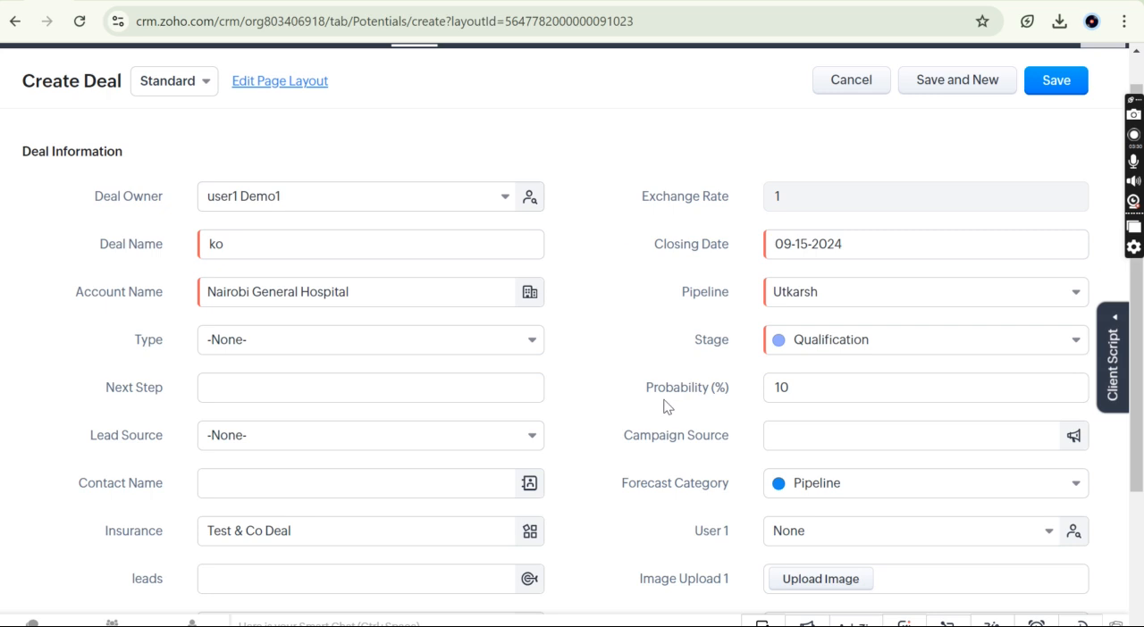
scroll(649, 405, down, 2)
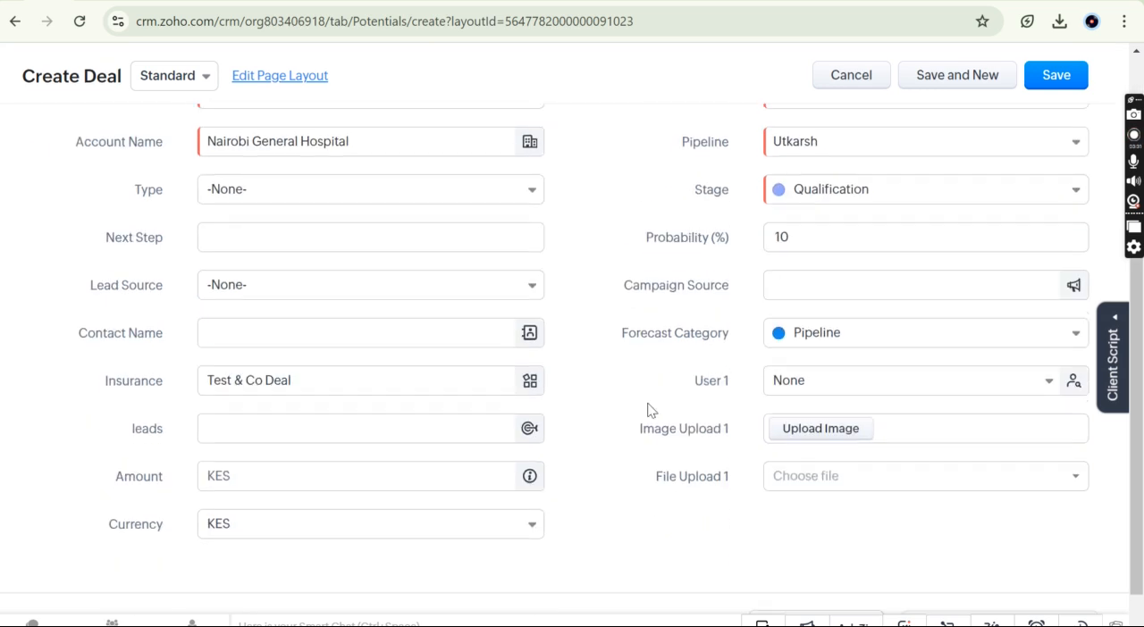
double_click(116, 382)
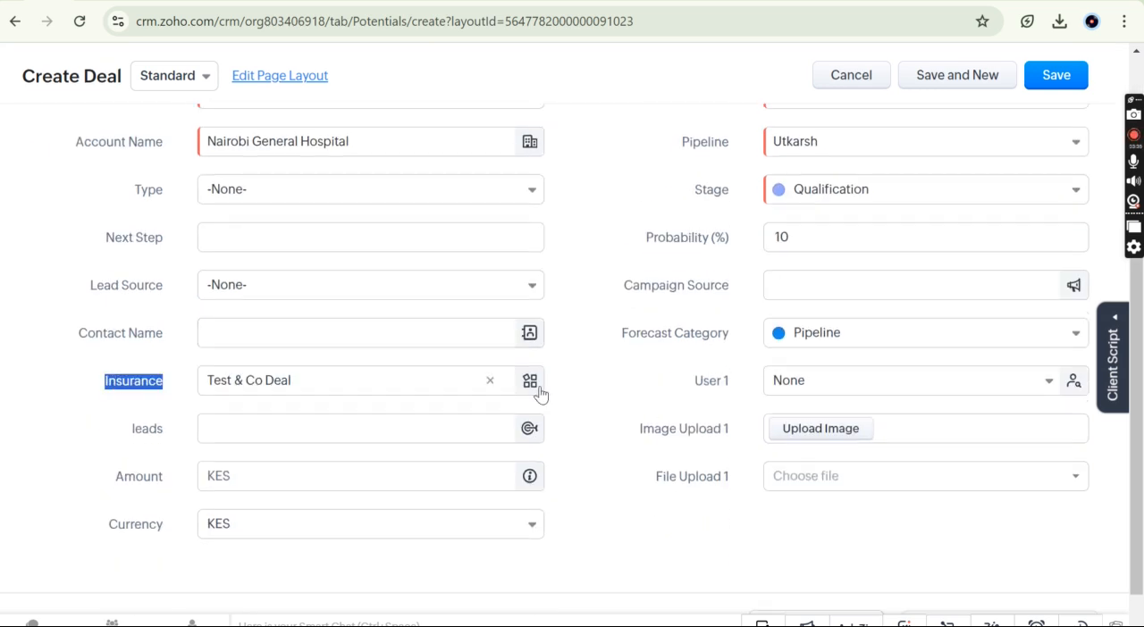
scroll(557, 418, down, 1)
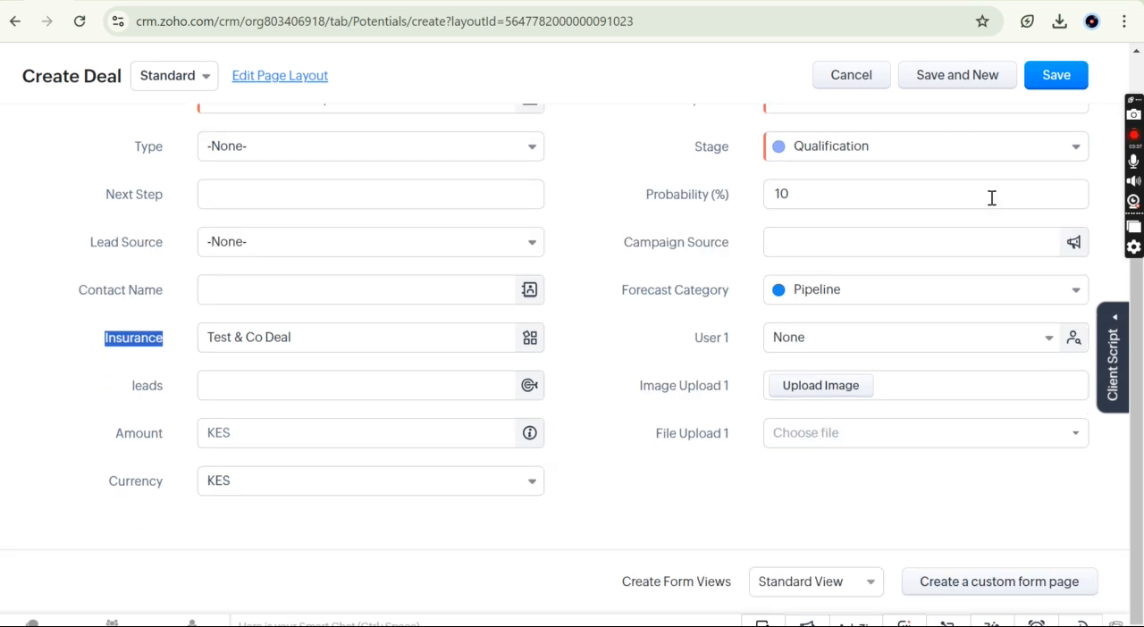
click(1057, 77)
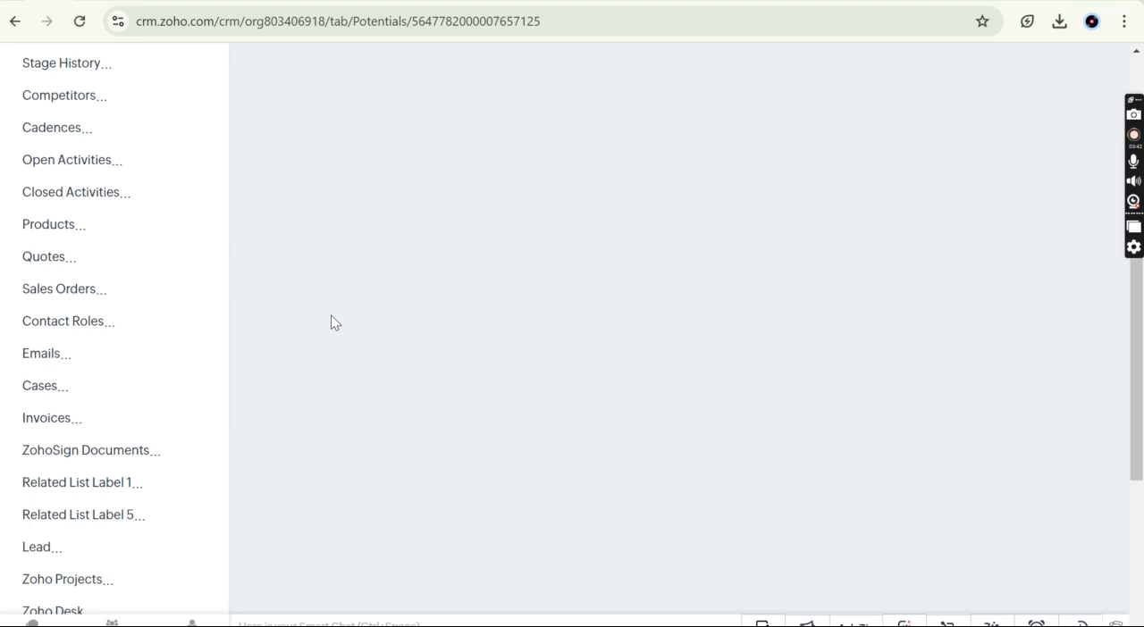
Step: Examine the saved deal's overview, including its stage summary and Deal Information details
scroll(450, 487, down, 2)
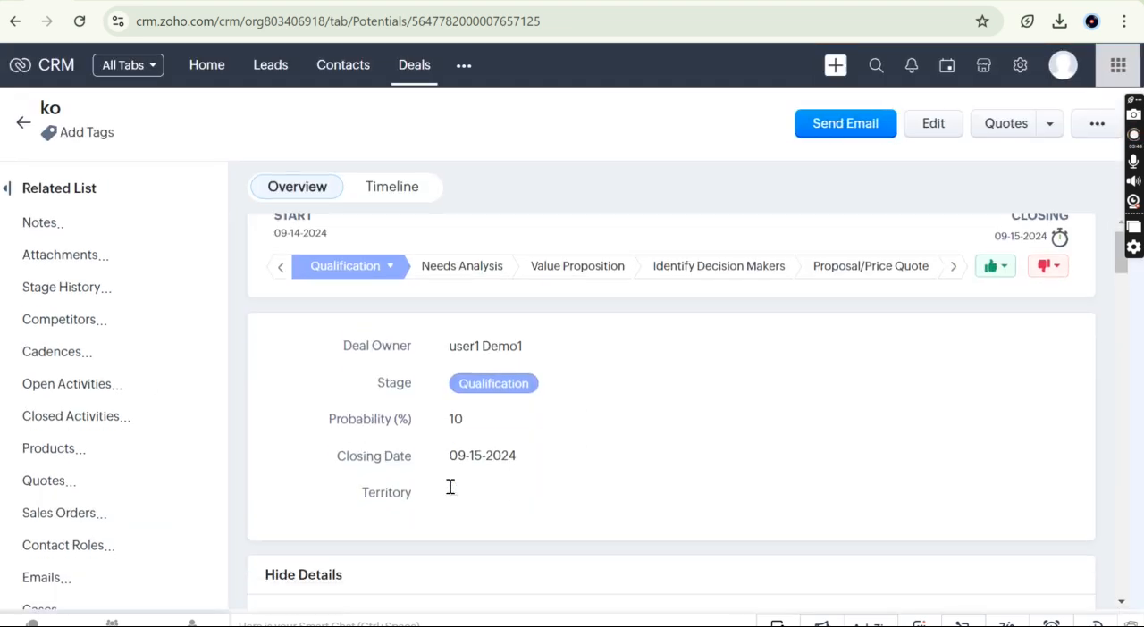
scroll(449, 493, down, 3)
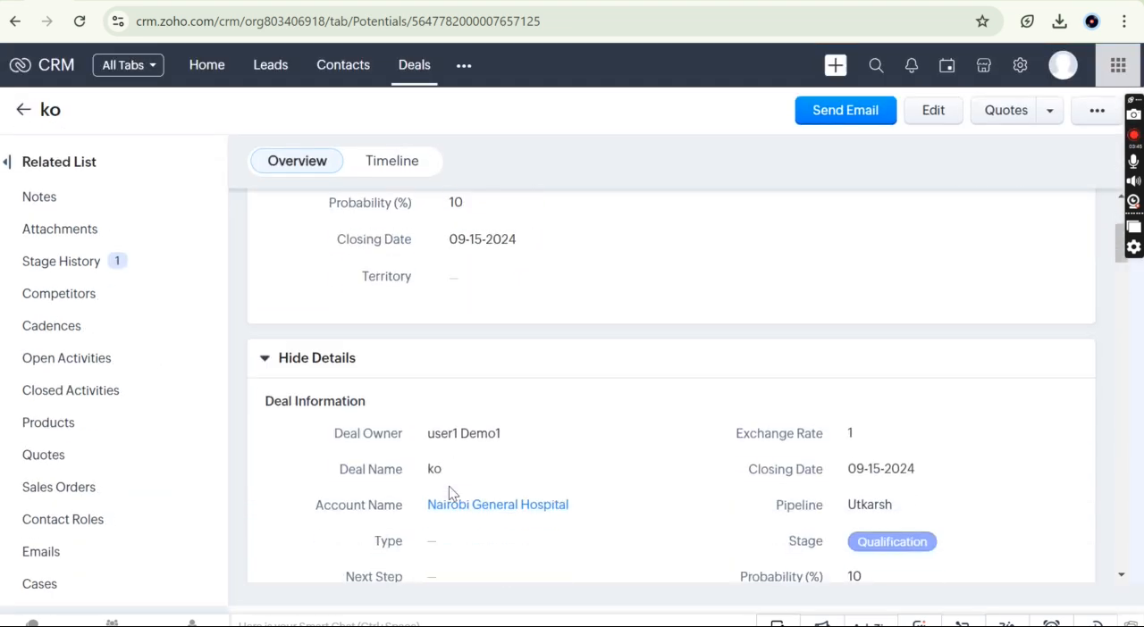
scroll(448, 486, down, 1)
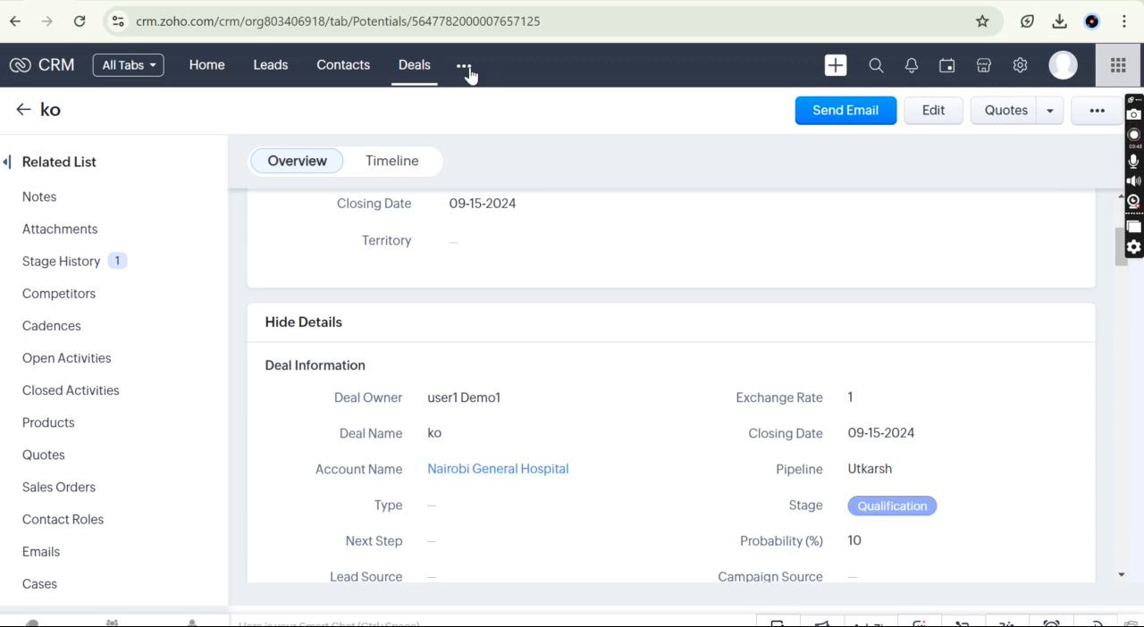
scroll(470, 327, up, 5)
scroll(525, 446, down, 4)
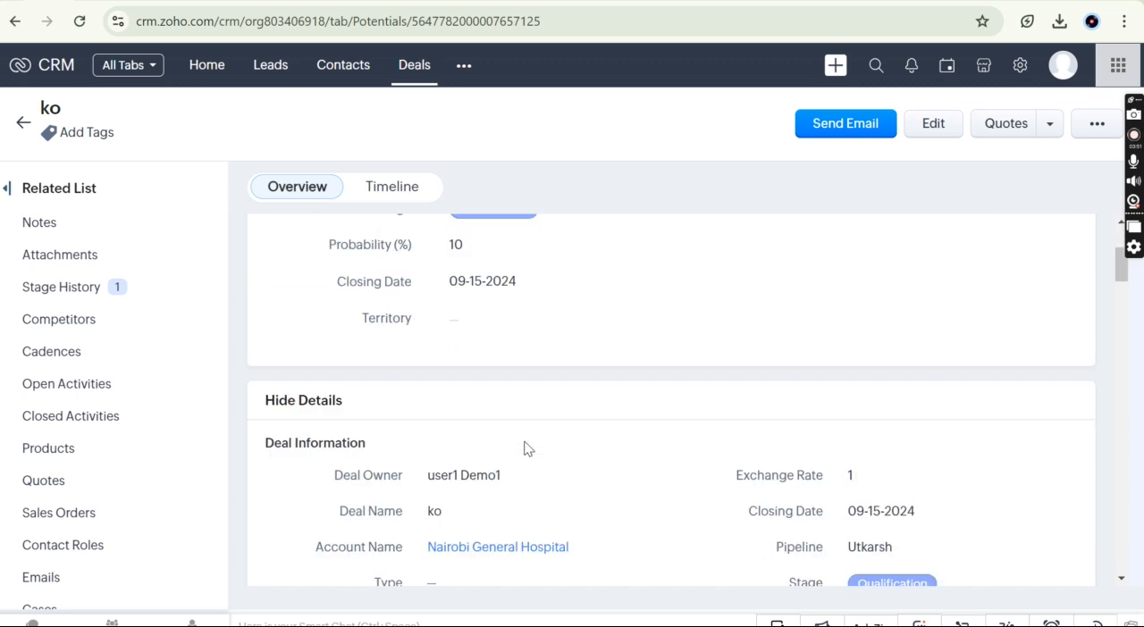
scroll(525, 446, down, 3)
scroll(513, 467, down, 3)
scroll(514, 467, up, 7)
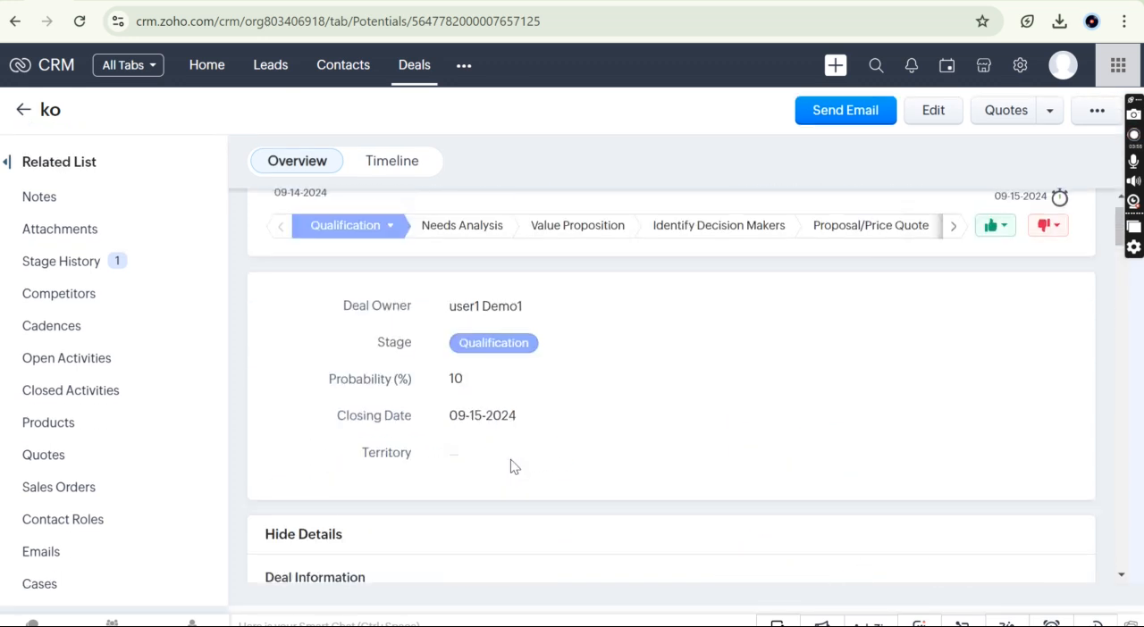
scroll(514, 462, up, 1)
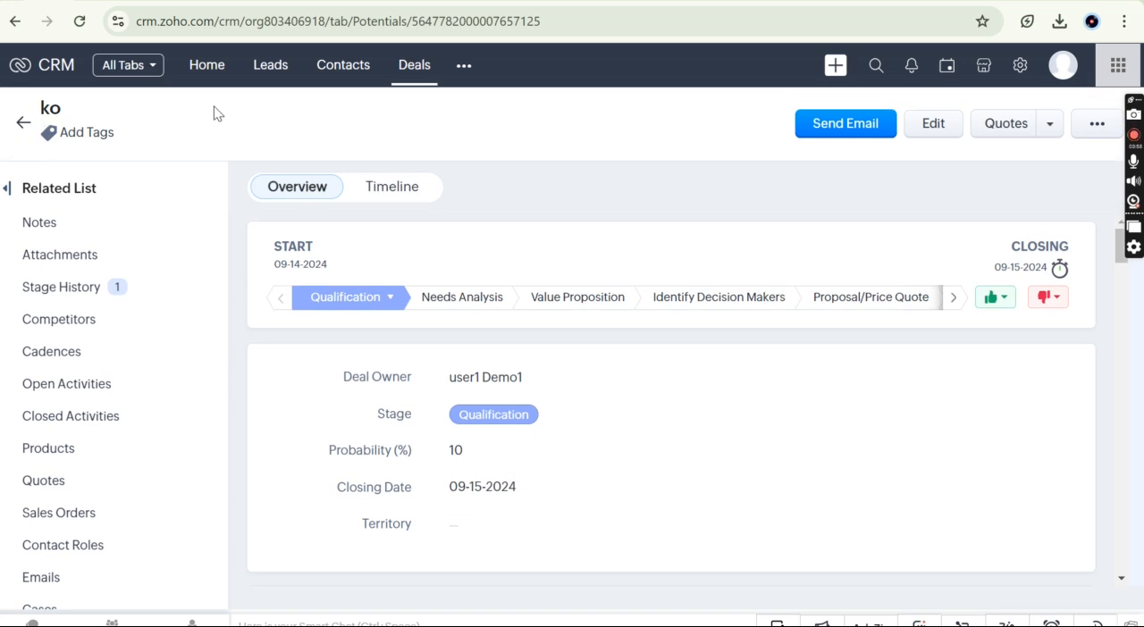
Step: Open the Nairobi General Hospital record in the Accounts module
click(463, 67)
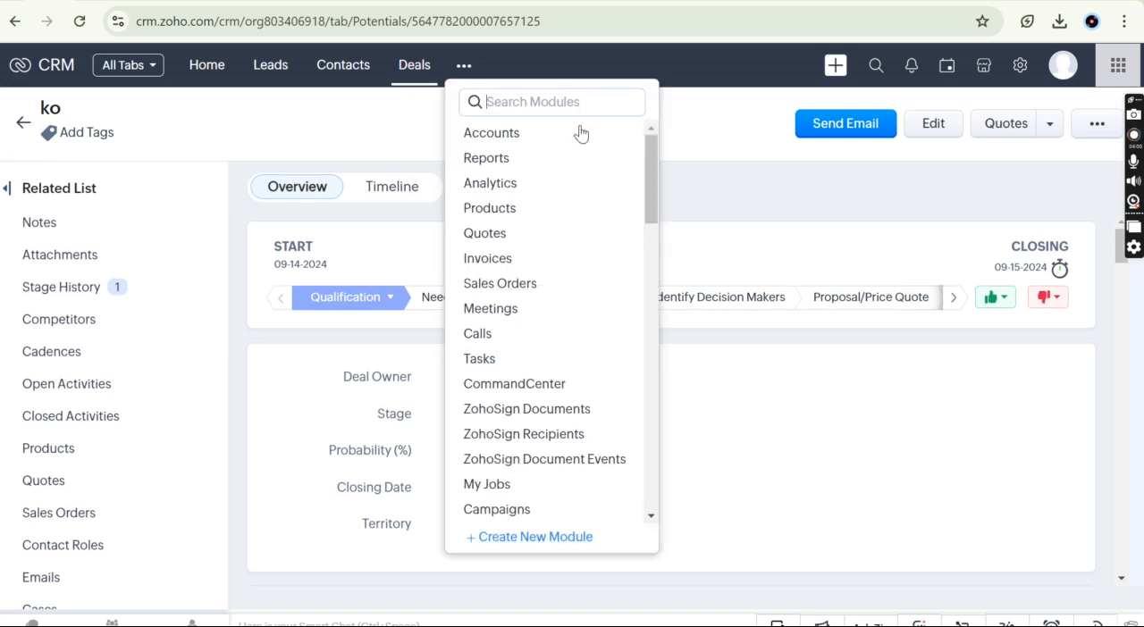
click(553, 138)
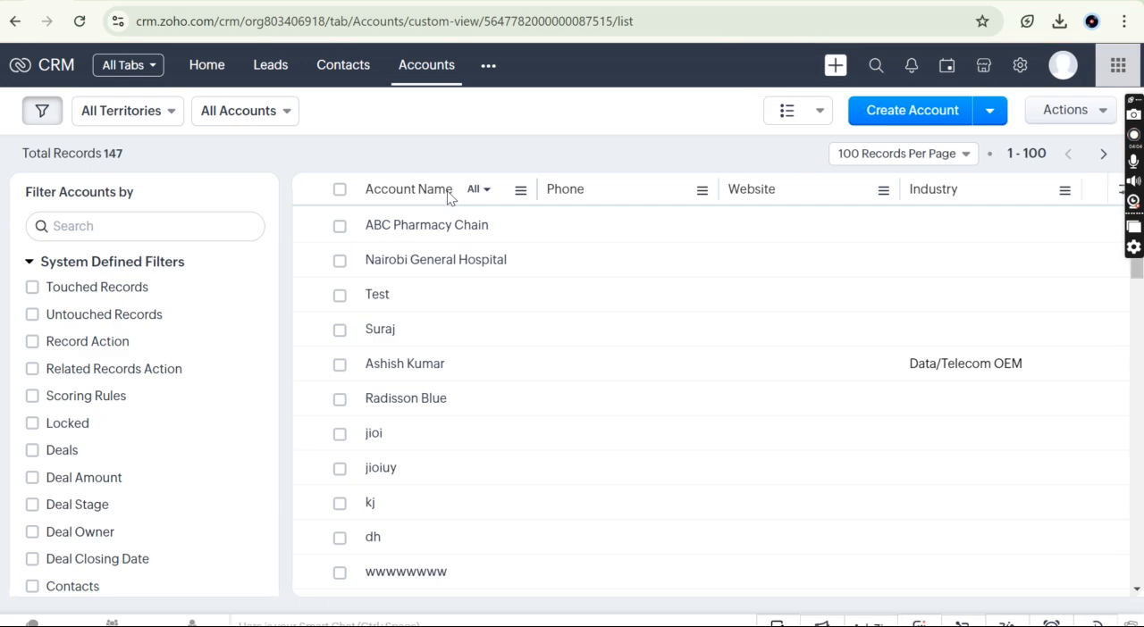
click(553, 259)
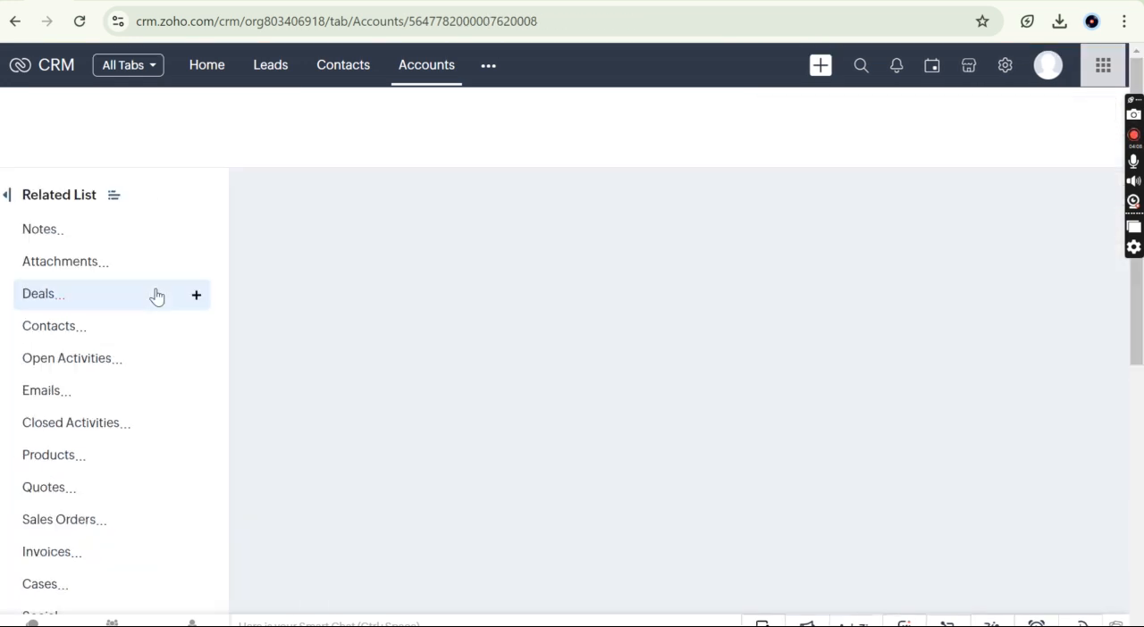
Step: Look through the account's related lists and go to its Deals related list
scroll(99, 508, down, 5)
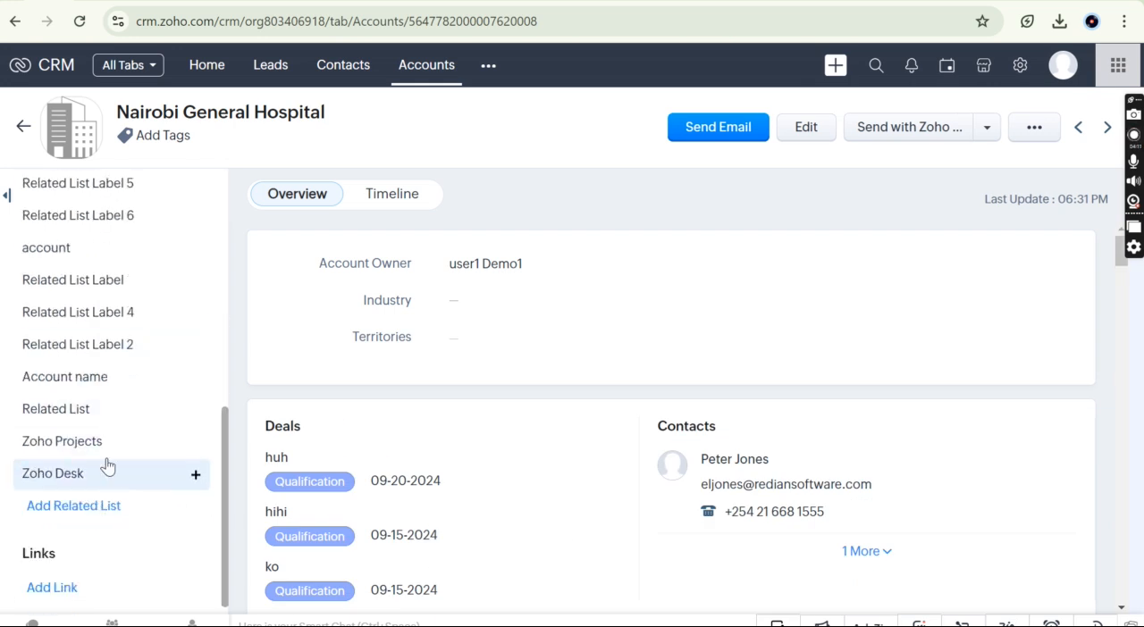
scroll(98, 496, down, 1)
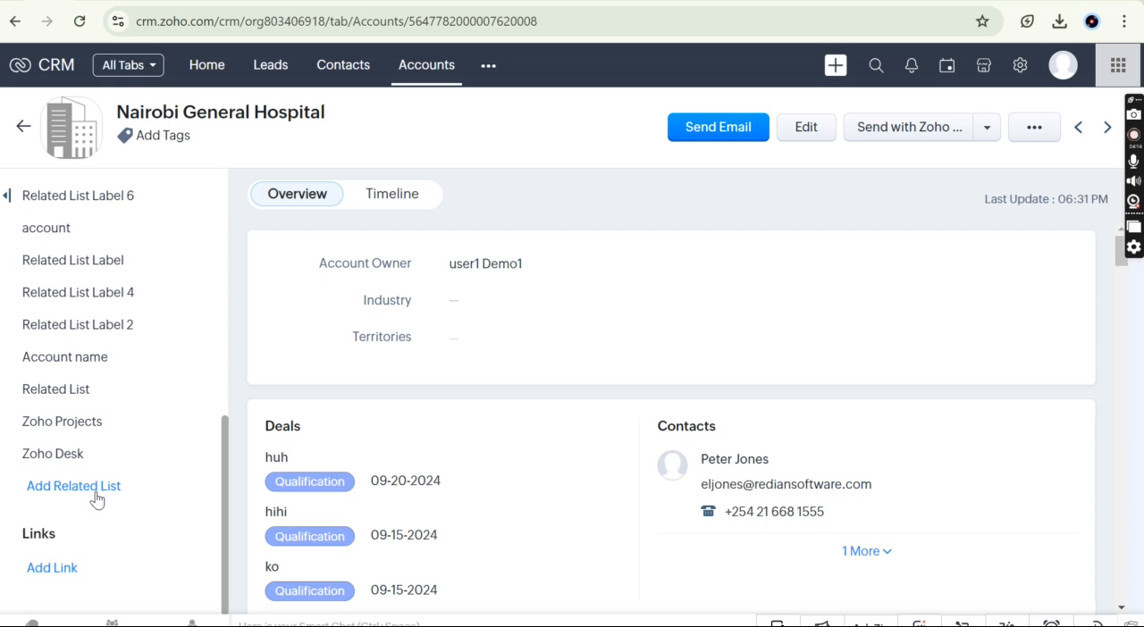
scroll(96, 499, up, 2)
scroll(96, 498, up, 5)
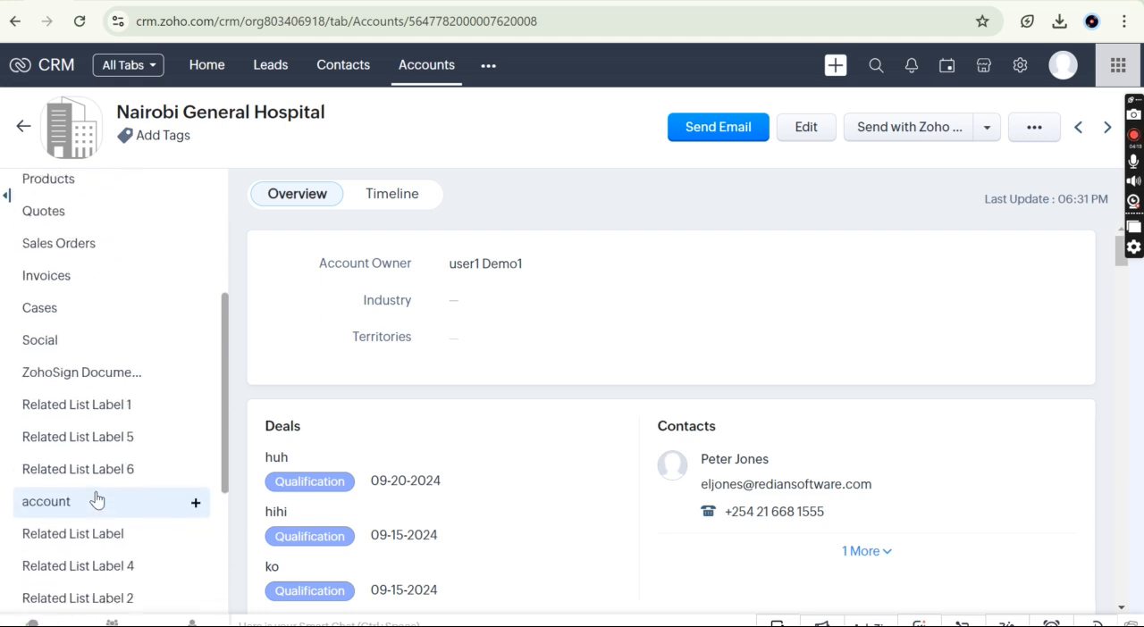
scroll(61, 298, up, 5)
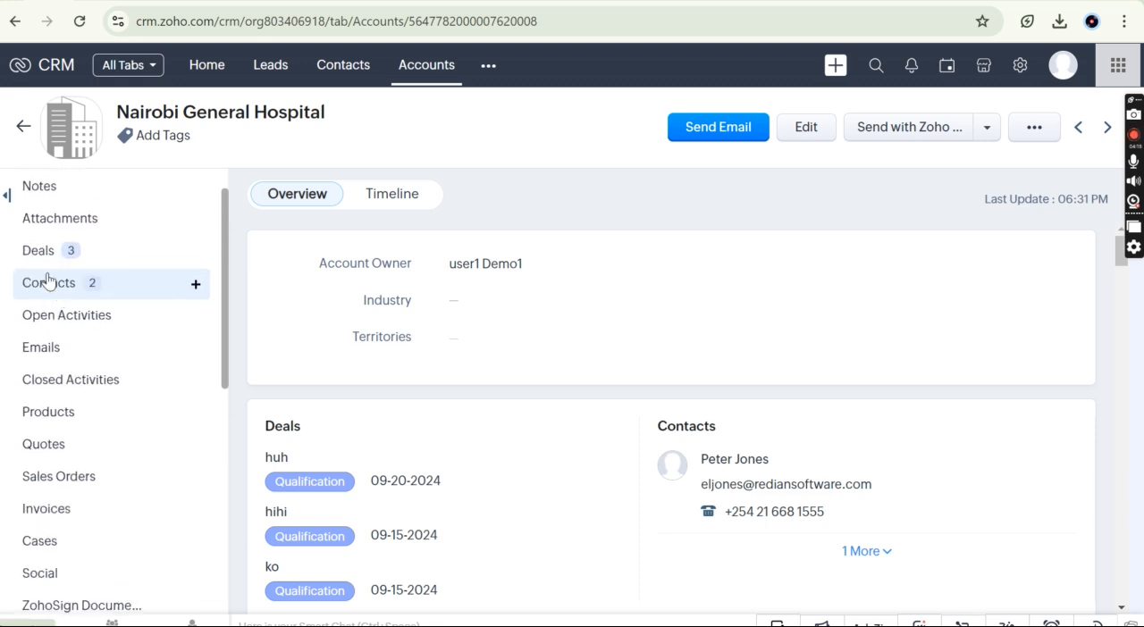
click(86, 257)
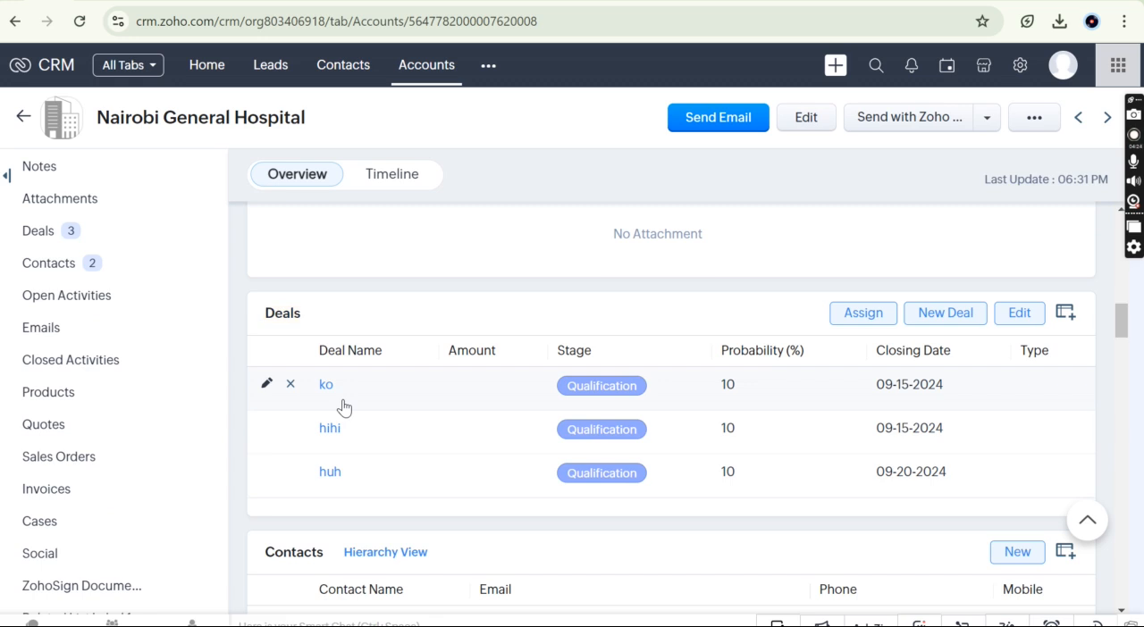
Step: Find the Insurance module, open its Test & Co Deal record and show the record's Deal related list
click(489, 73)
text(ins)
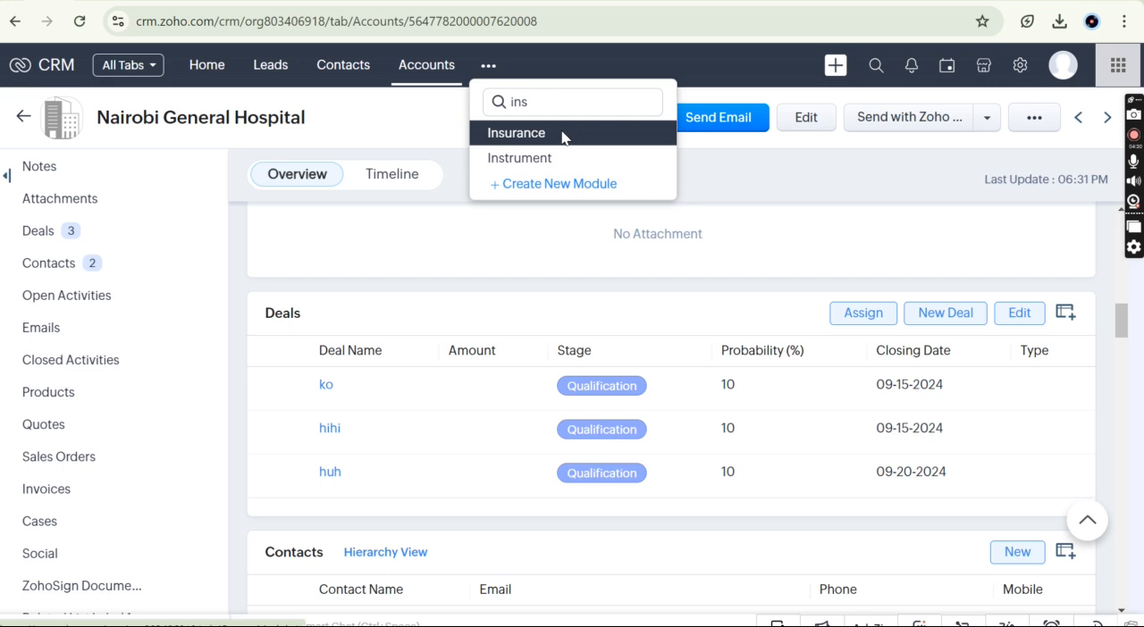
click(561, 132)
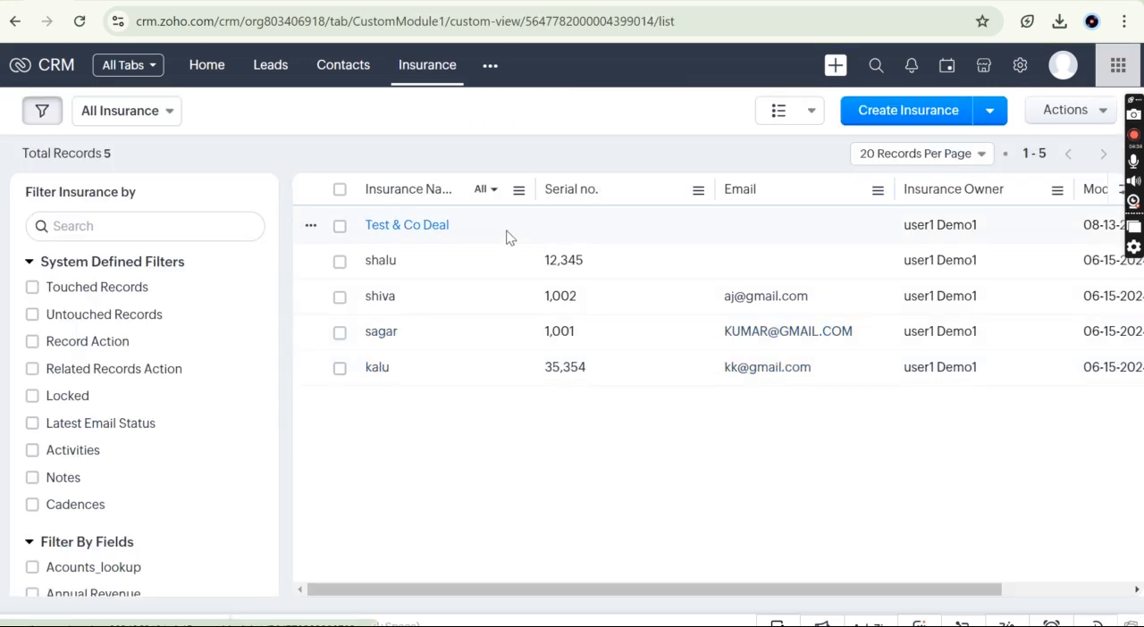
click(505, 237)
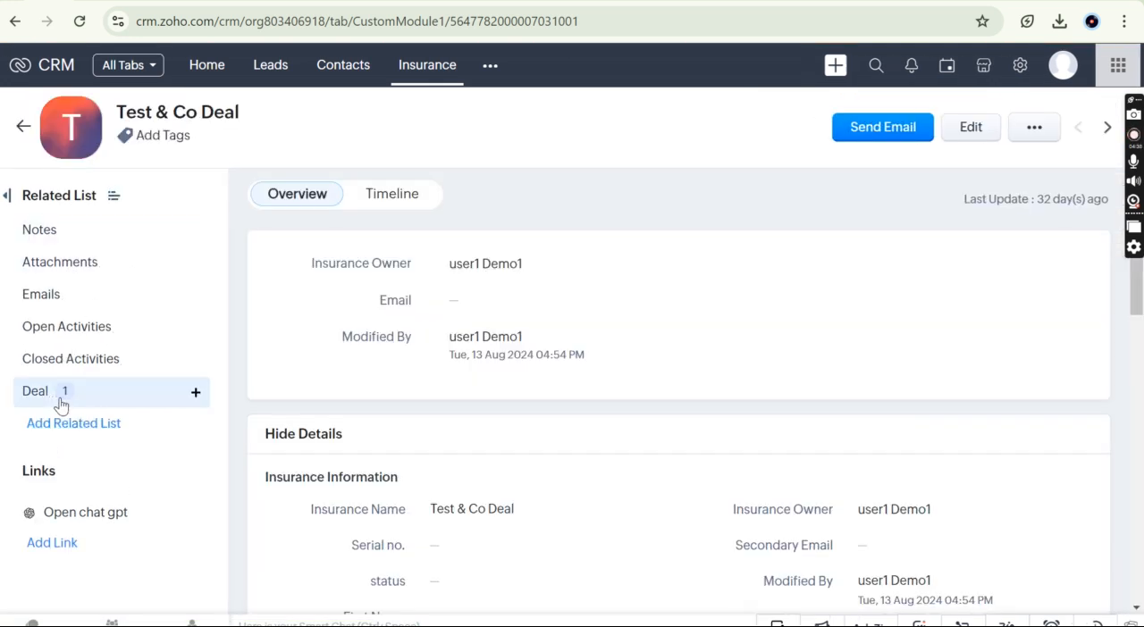
click(59, 401)
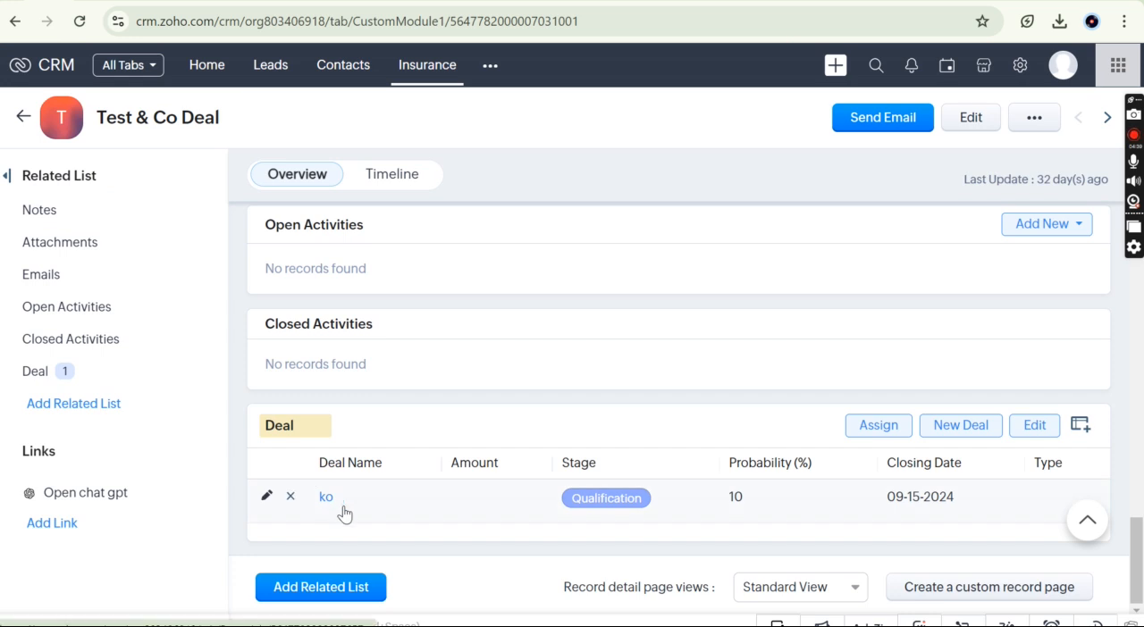
Step: View the record lists of the Deals module and the Contacts module
click(489, 75)
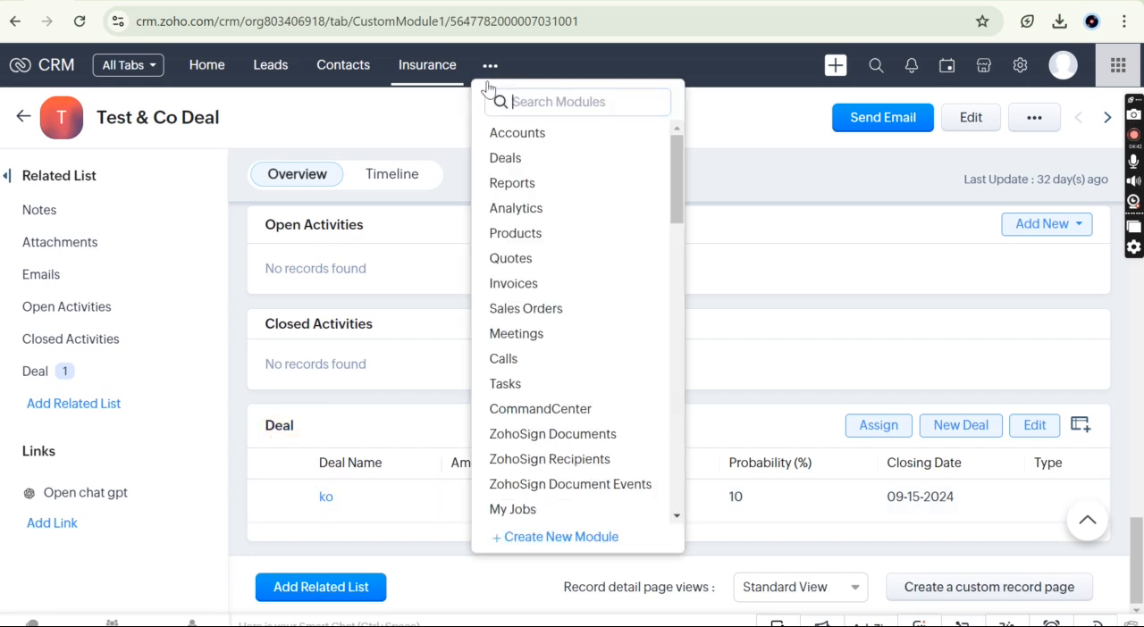
click(533, 158)
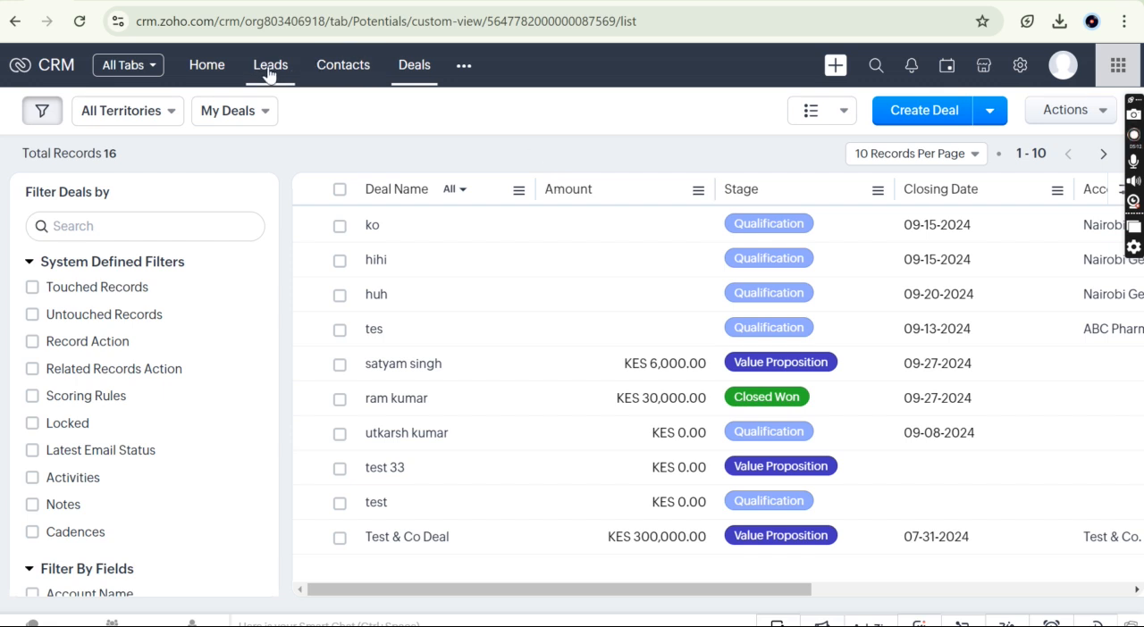
click(345, 71)
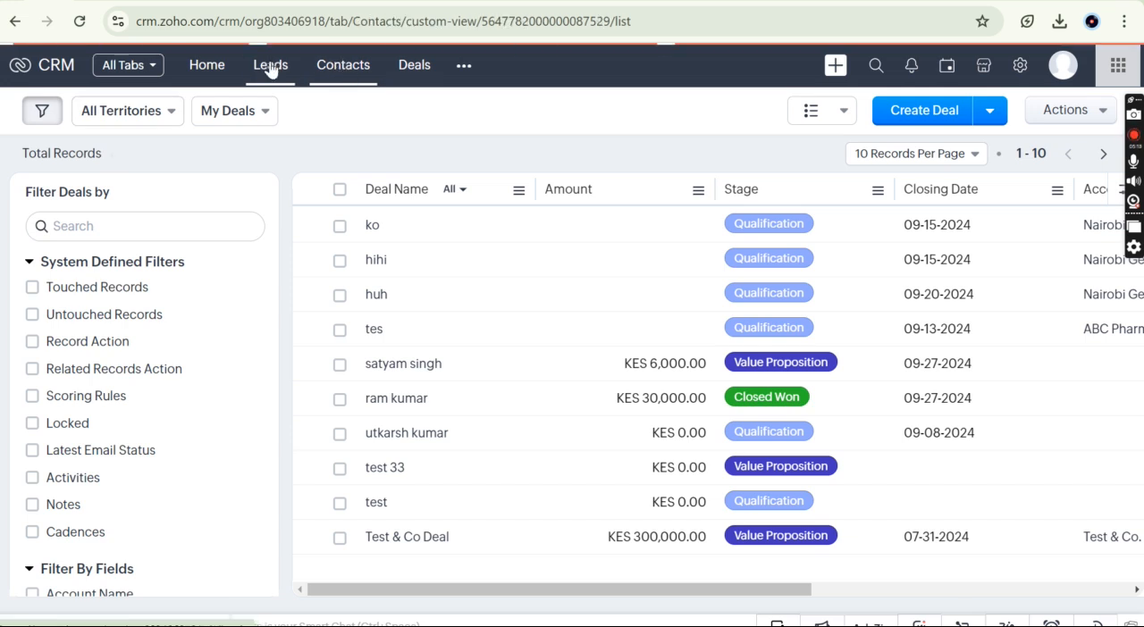
Step: Open the first lead in the Leads module and bring up its conversion form
click(269, 68)
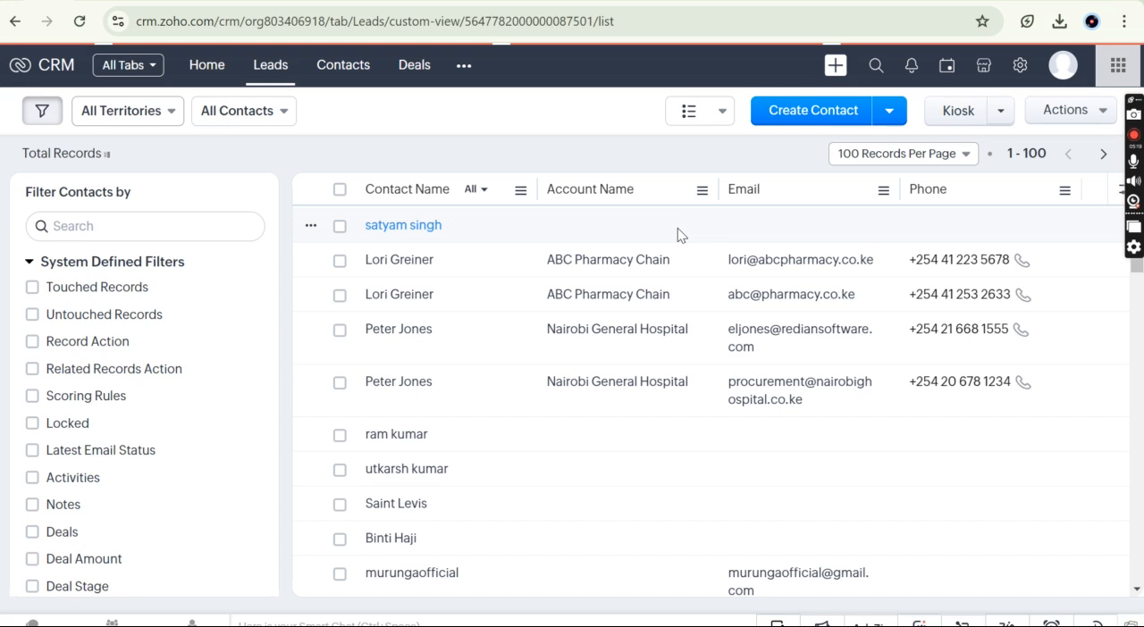
click(652, 223)
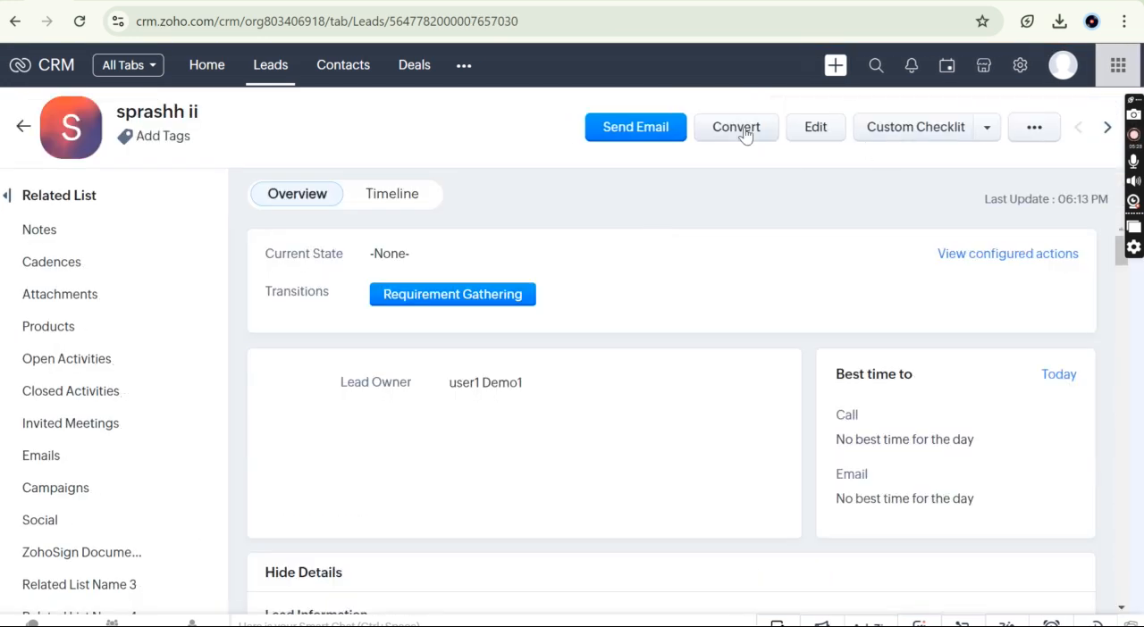
click(745, 134)
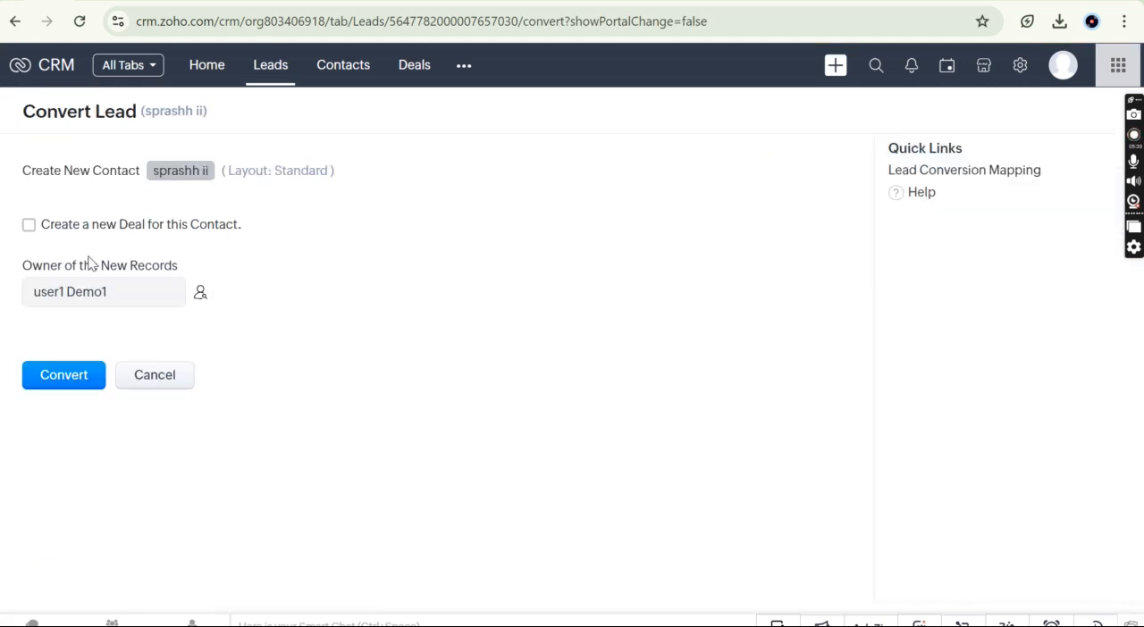
Step: Convert the lead and create a new deal for the contact, with amount KES 78 and closing date 09-15-2024
click(28, 224)
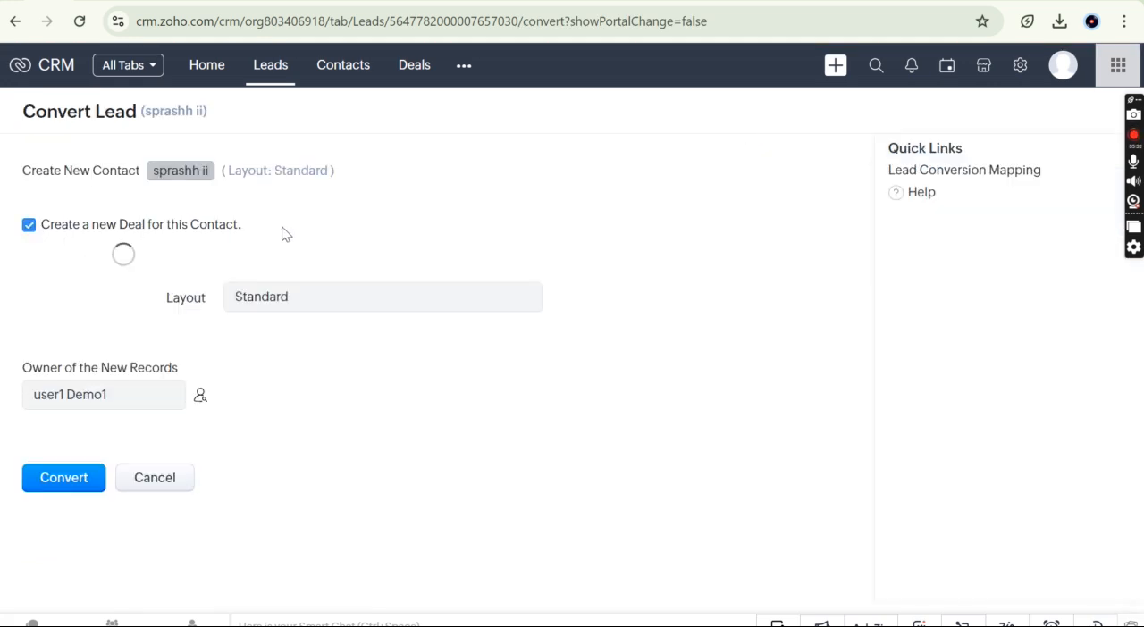
click(338, 349)
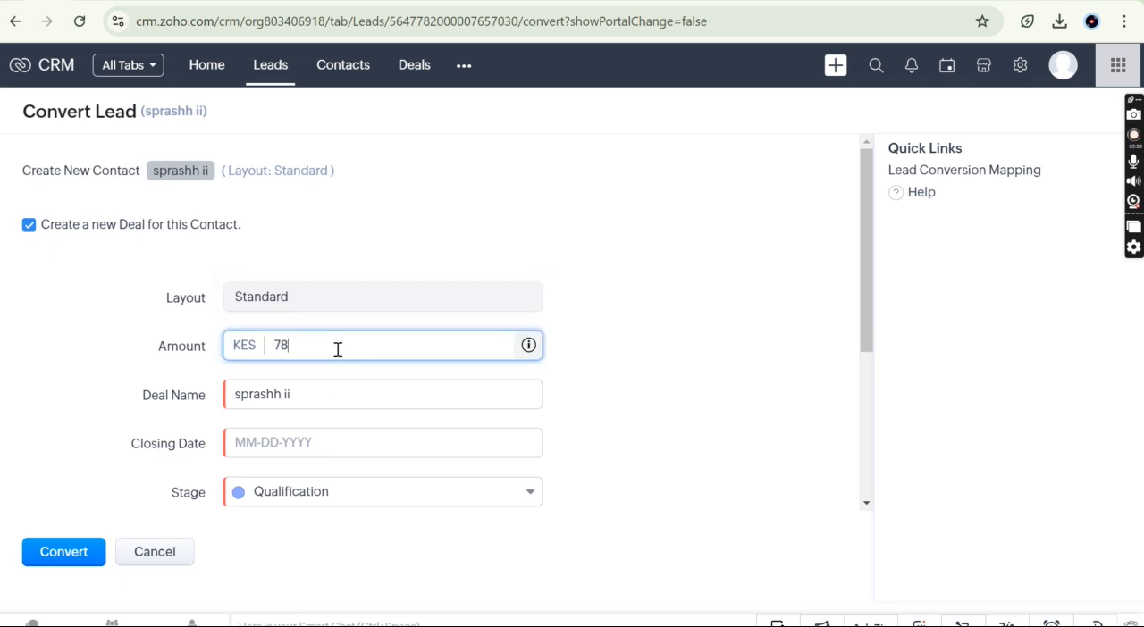
click(306, 442)
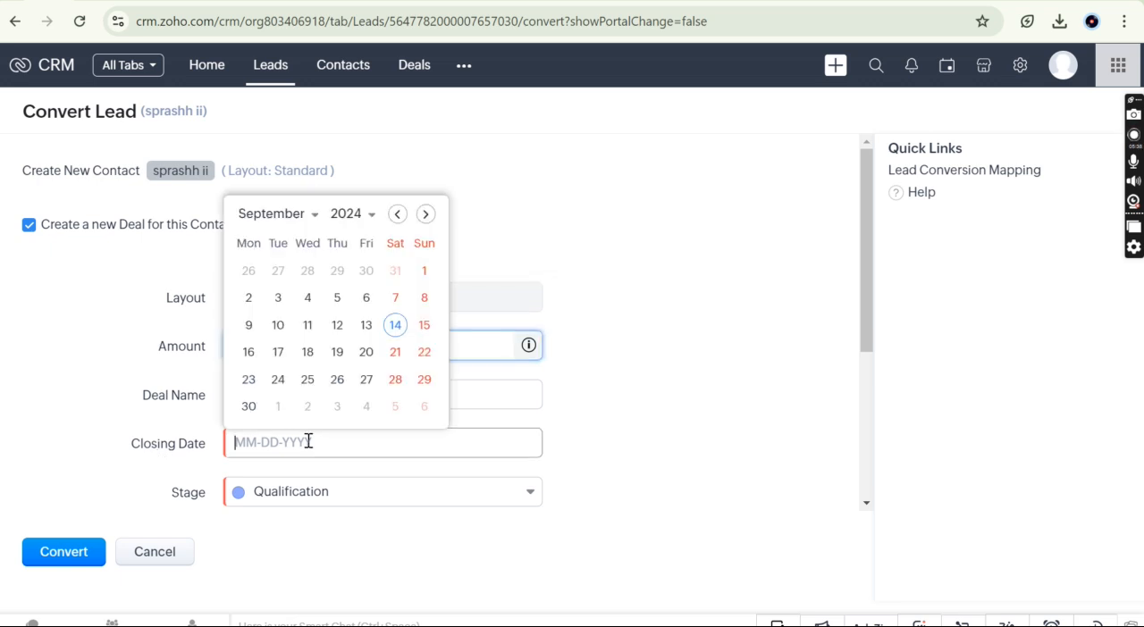
click(425, 326)
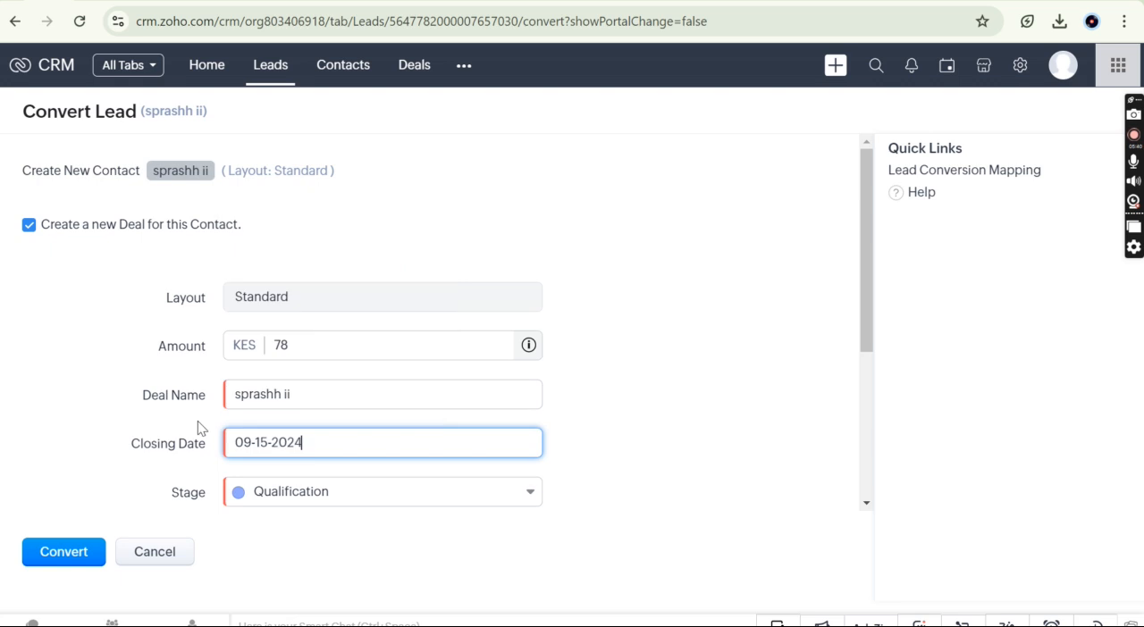
scroll(198, 421, down, 3)
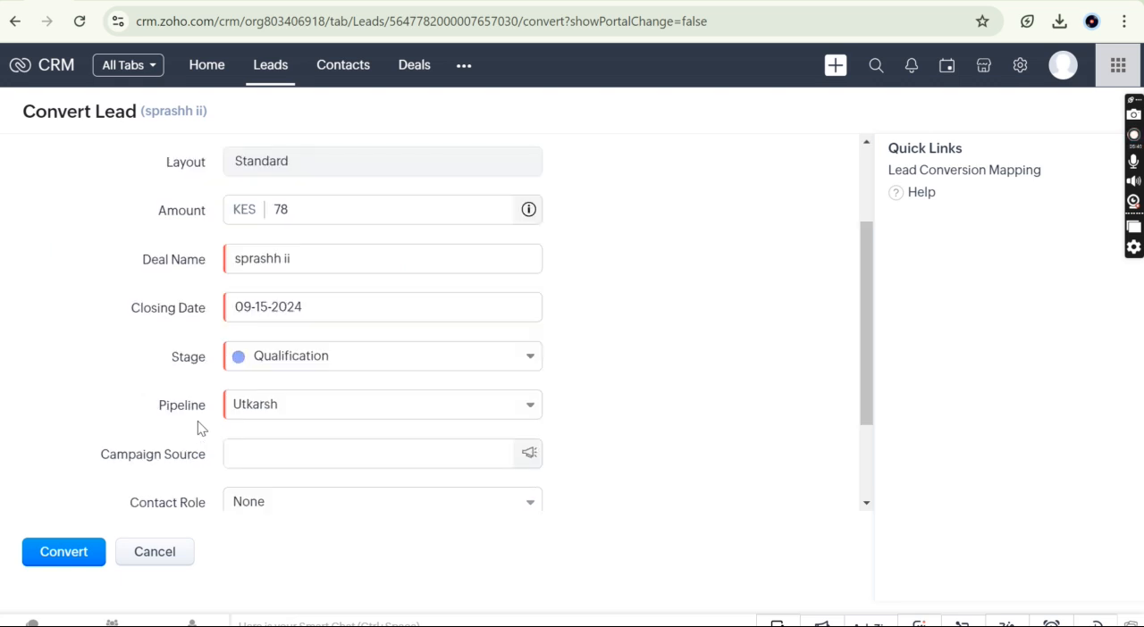
click(83, 561)
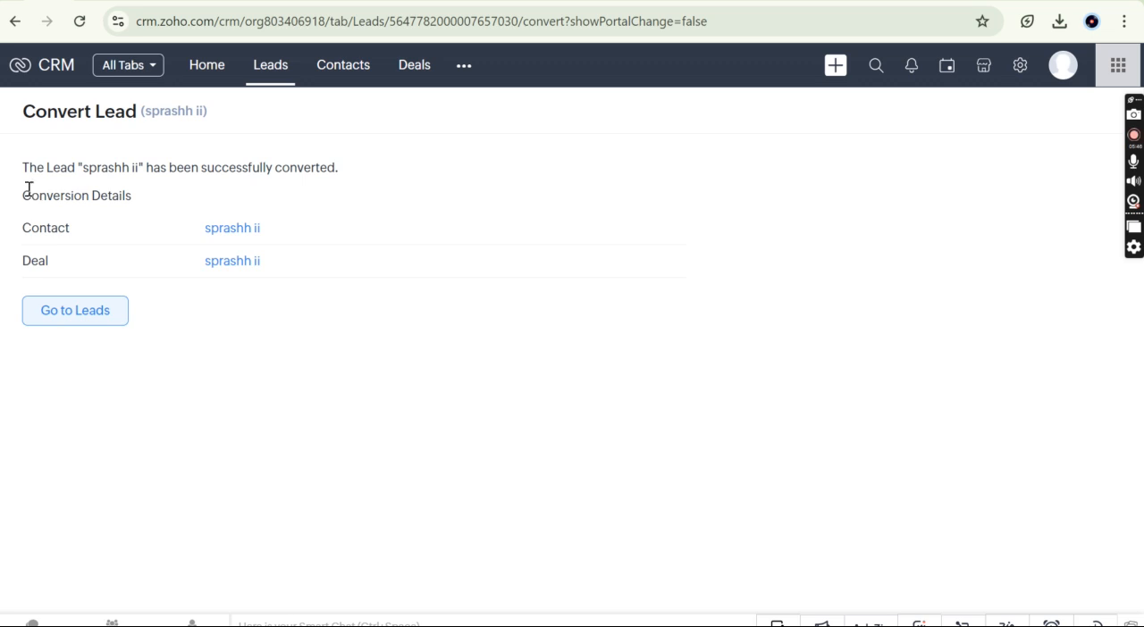
Step: Return to the Leads list, switch it to the Converted Leads view and open the newly converted lead
drag(26, 191, 196, 313)
click(197, 314)
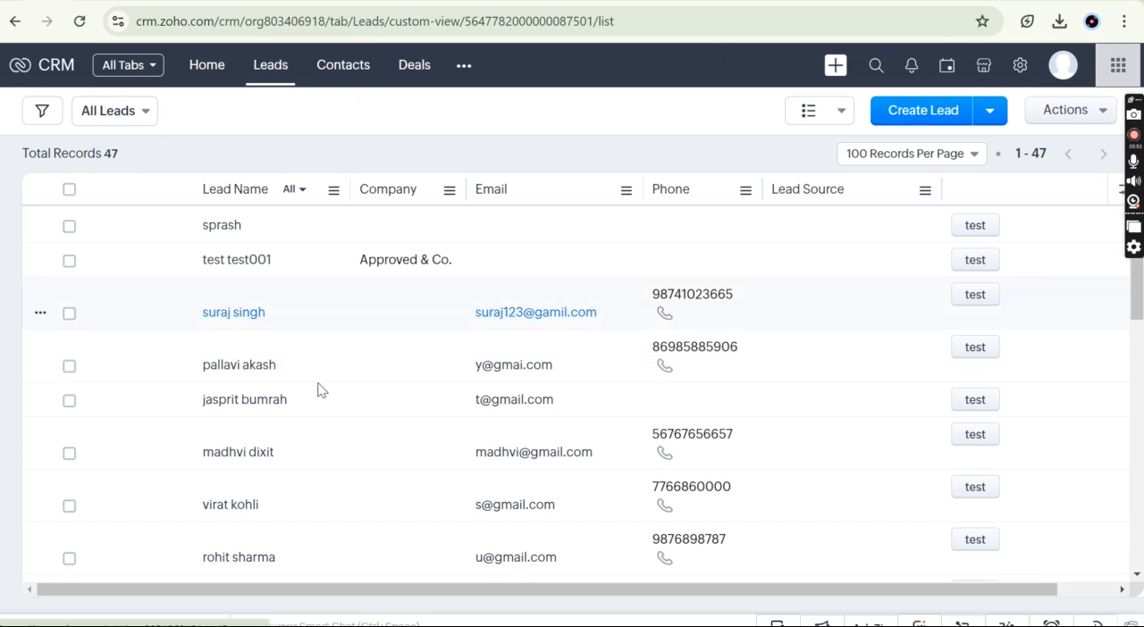
click(139, 117)
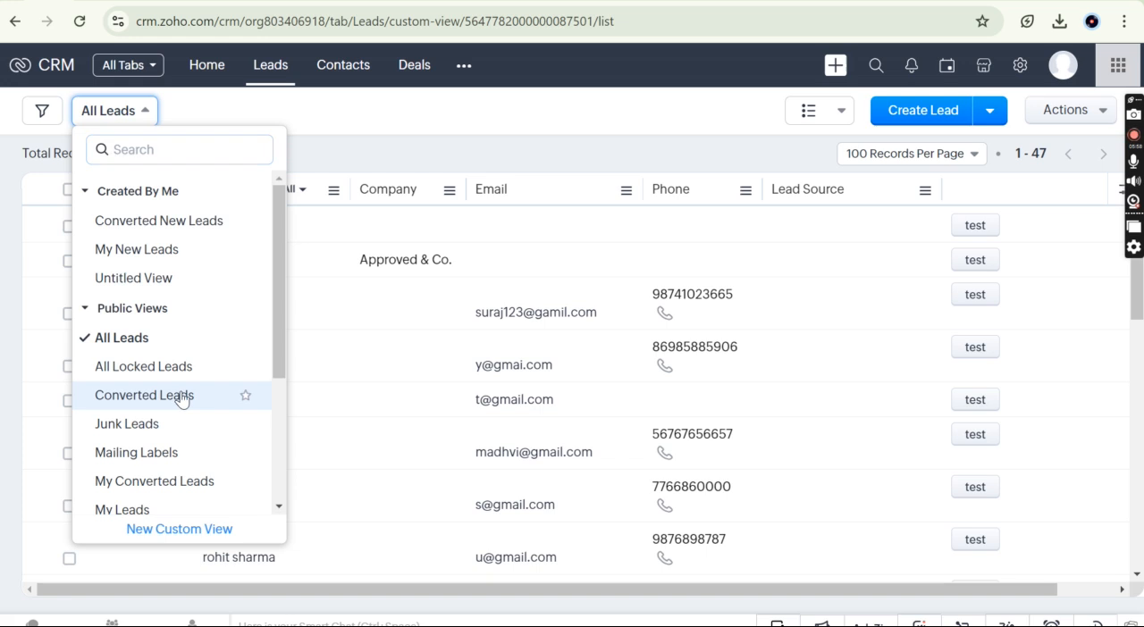
click(181, 398)
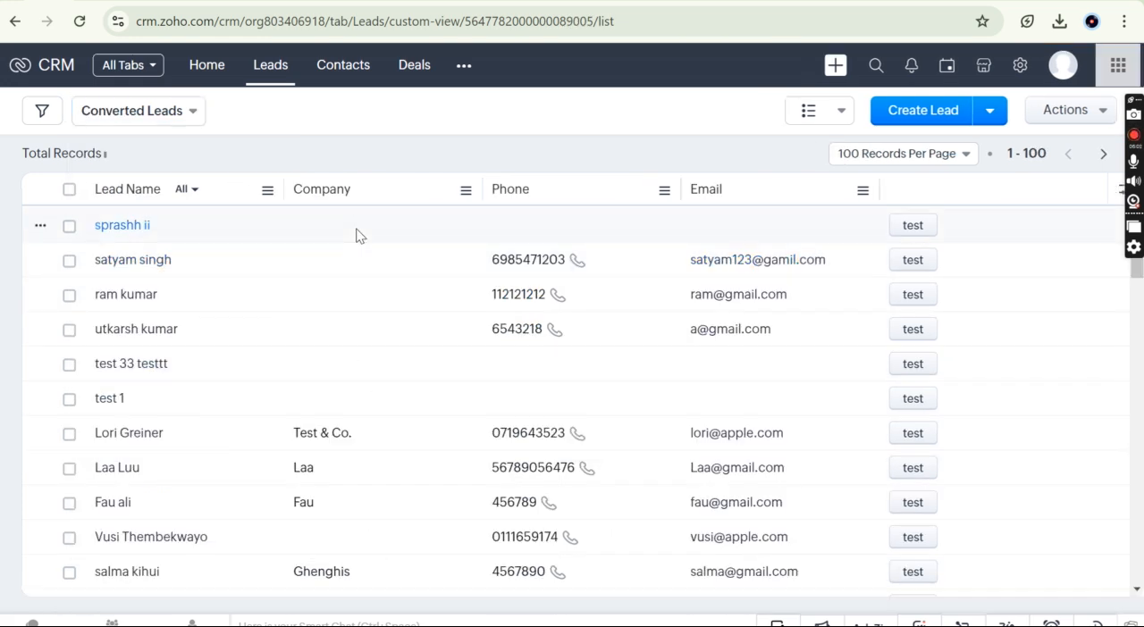
click(326, 233)
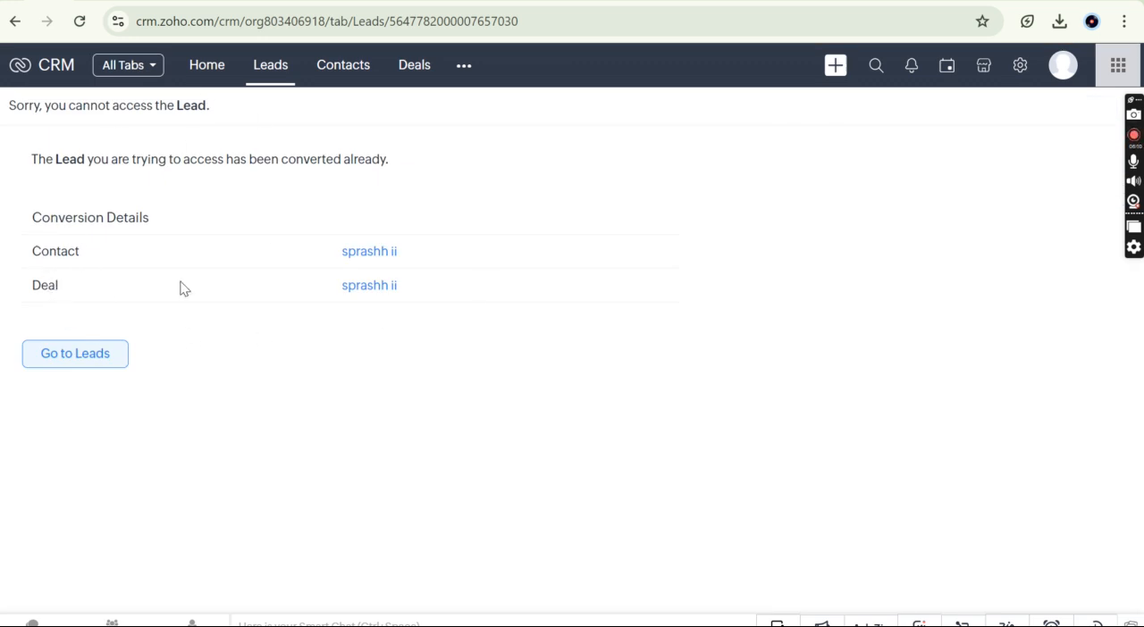
Step: Open the contact from the lead's conversion details and review its deal and contact information
click(382, 258)
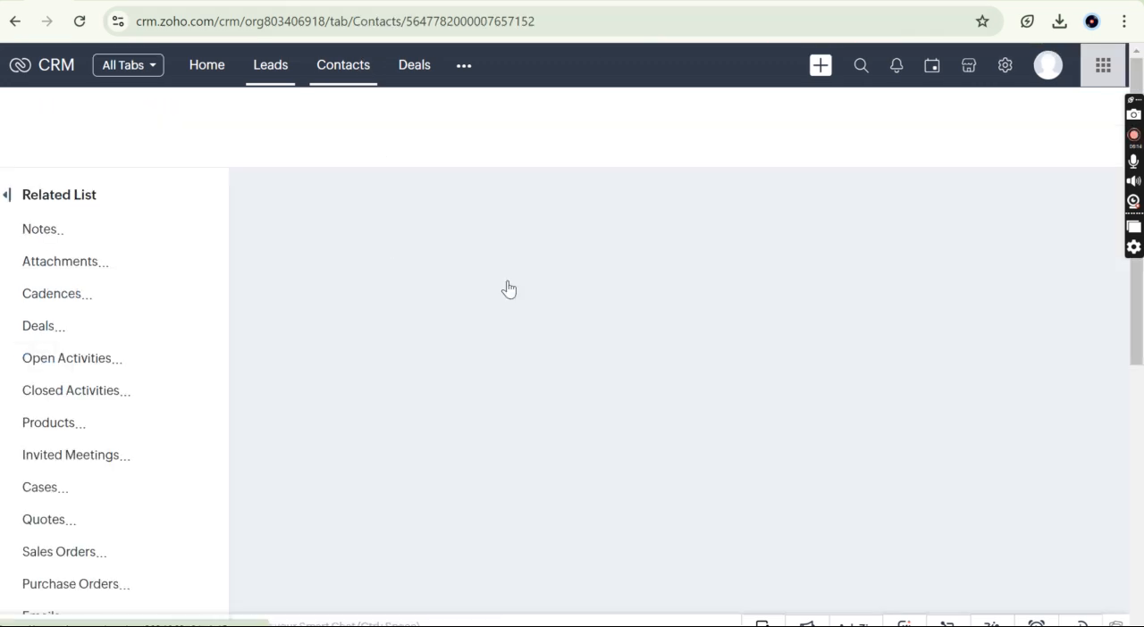
scroll(382, 360, down, 3)
scroll(383, 361, down, 2)
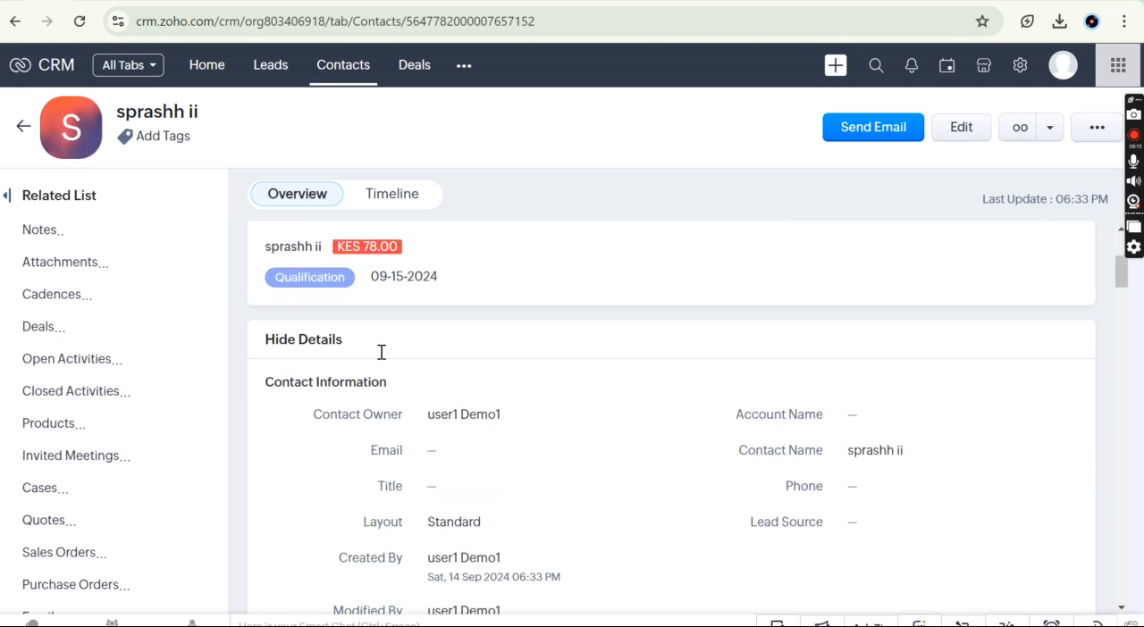
scroll(366, 393, down, 1)
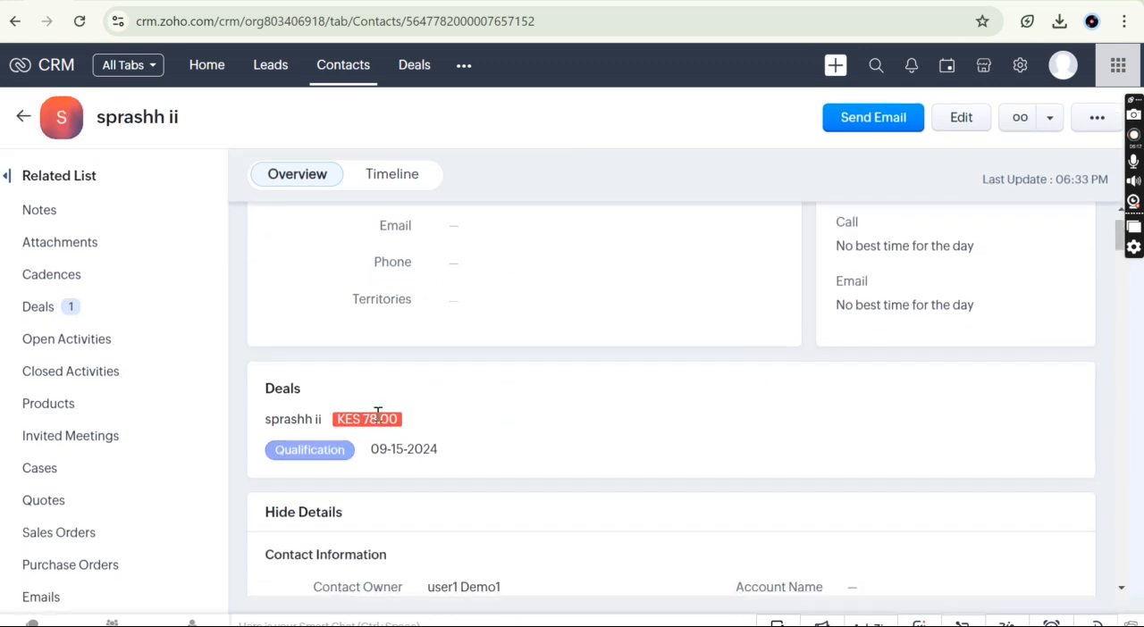
scroll(434, 429, up, 1)
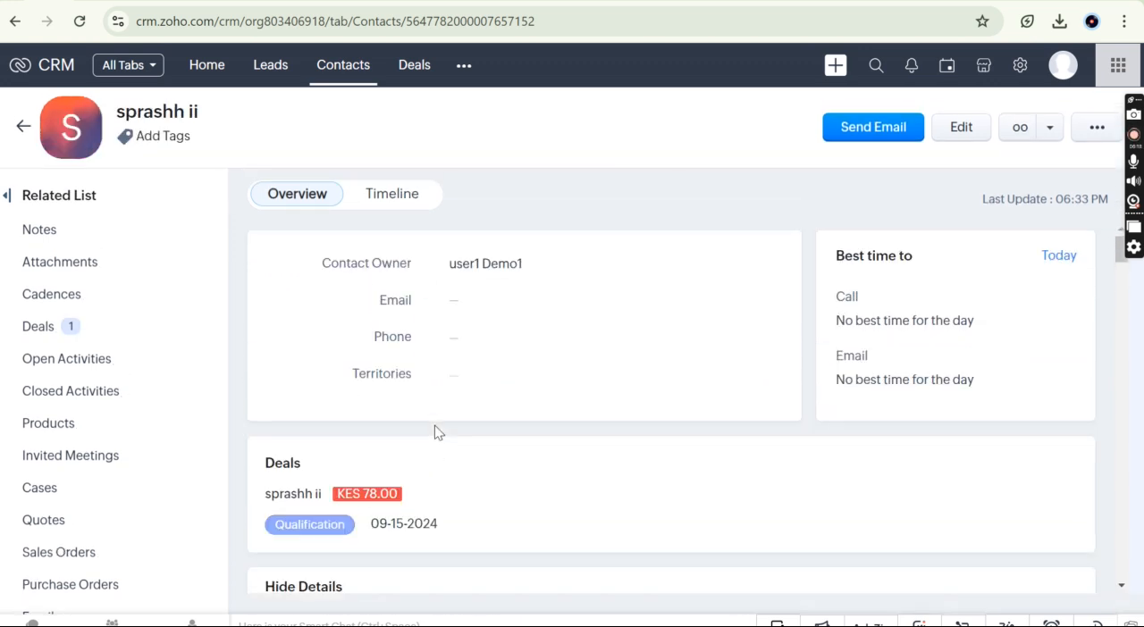
Step: Open the deal created by the conversion in the Deals module and check its details and contact person
click(426, 75)
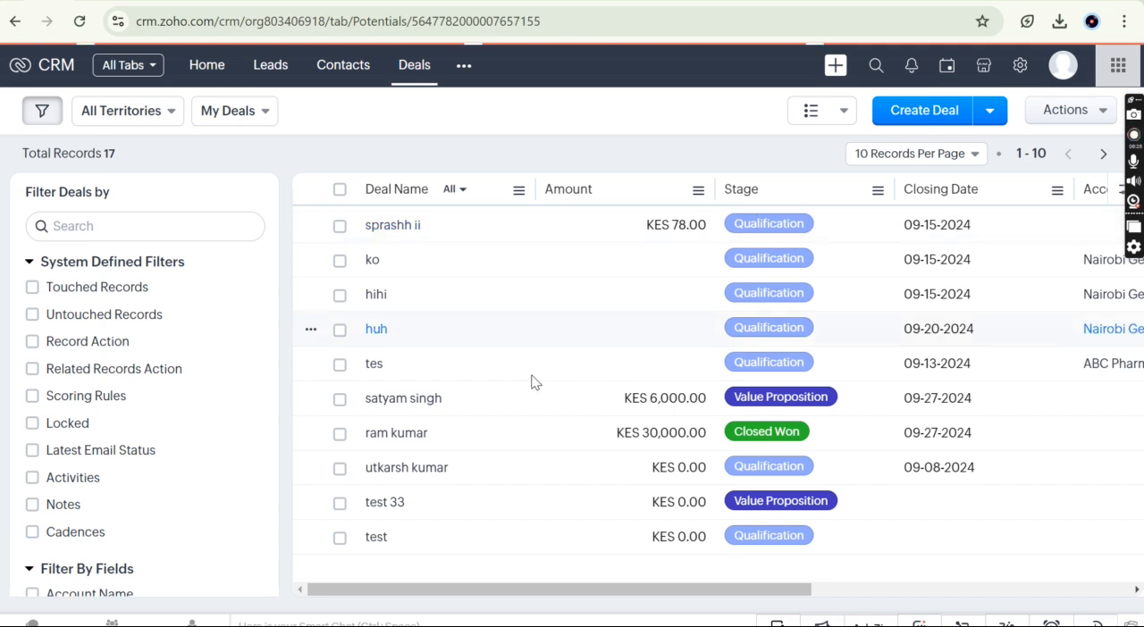
click(488, 405)
scroll(492, 423, down, 3)
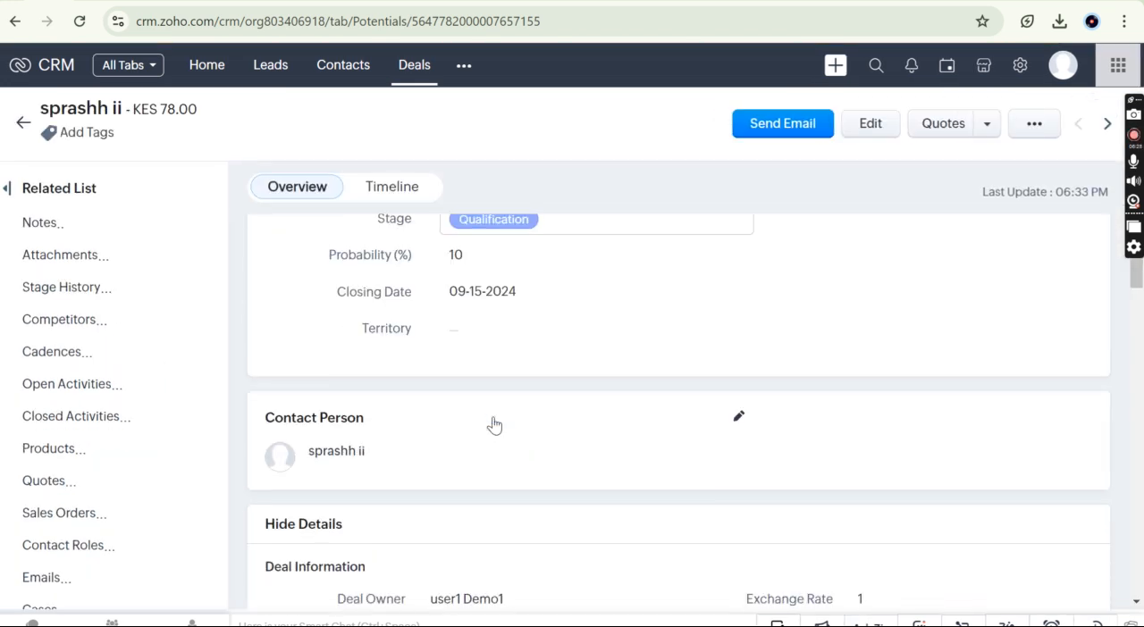
scroll(493, 424, up, 3)
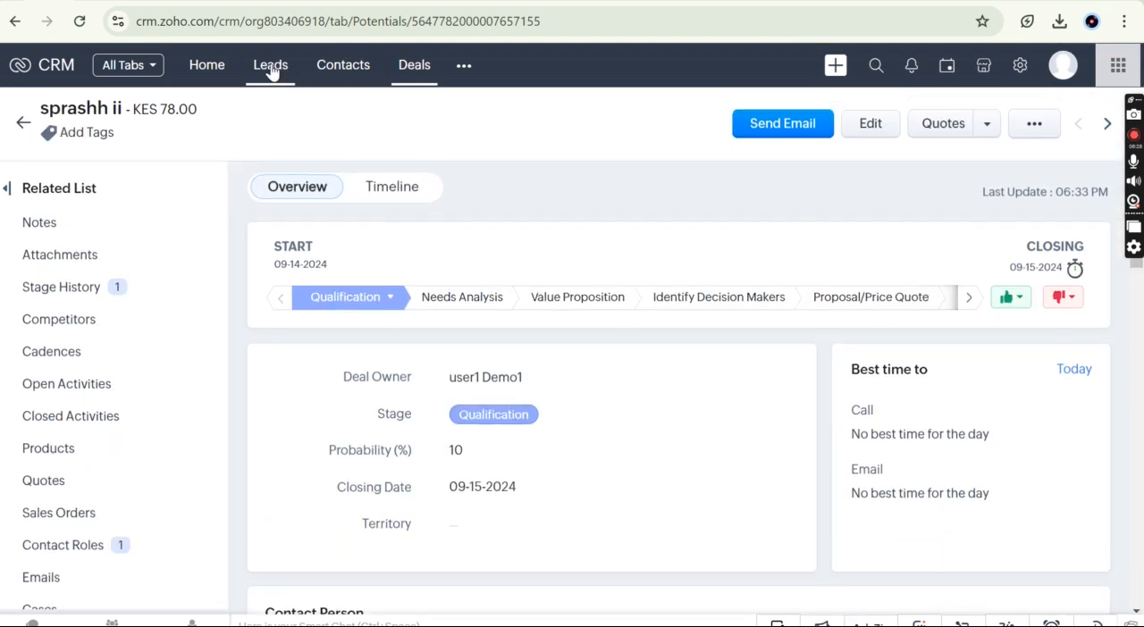
Step: Revisit the Converted Leads list, then reopen the KES 78.00 deal from the Deals module
click(270, 66)
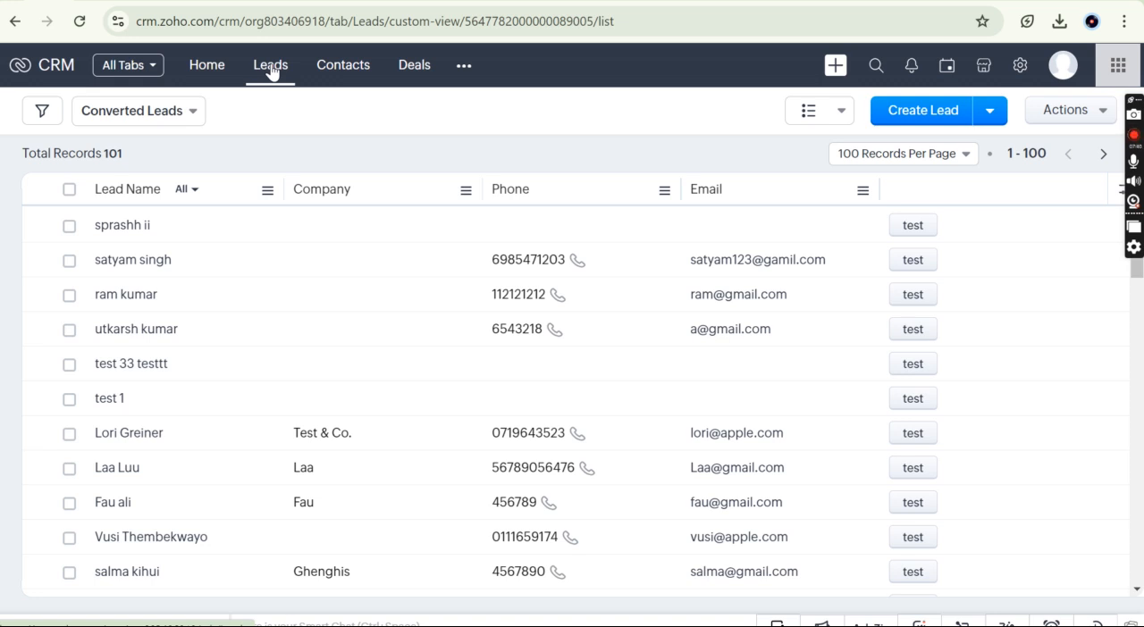
click(411, 69)
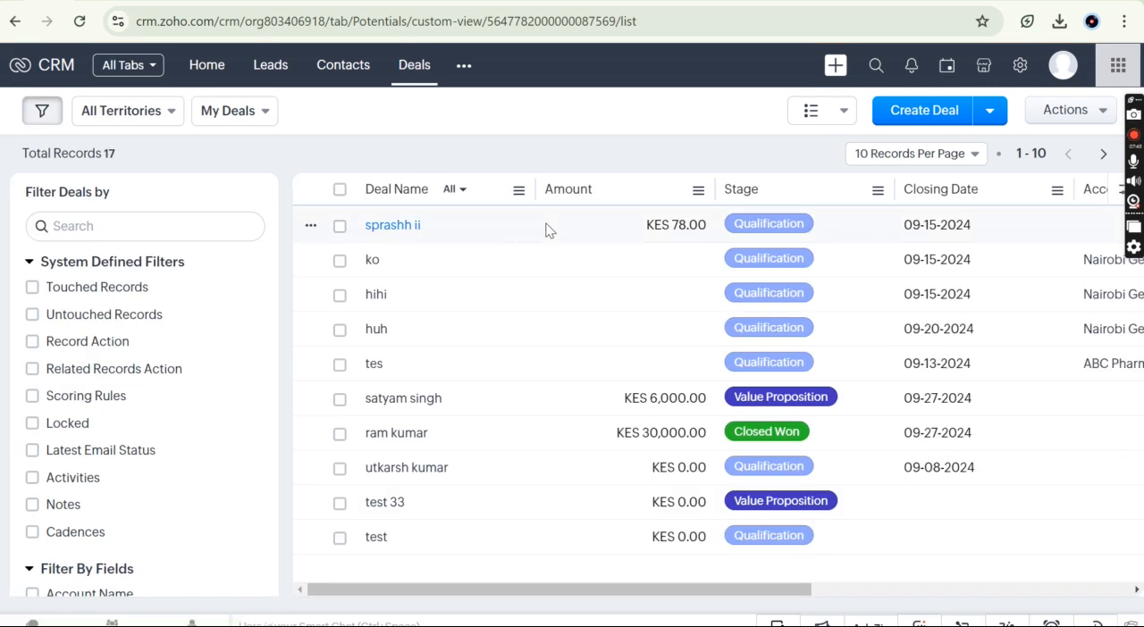
click(545, 230)
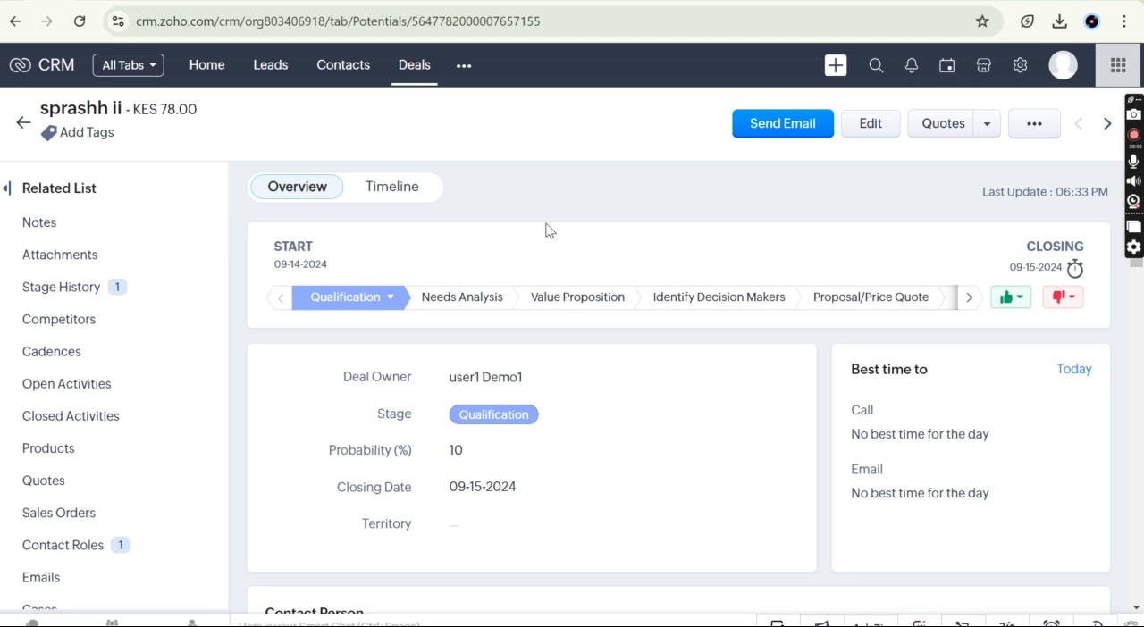
Step: Examine the deal's related lists from Products down to Zoho Desk and return to the record's overview
click(67, 452)
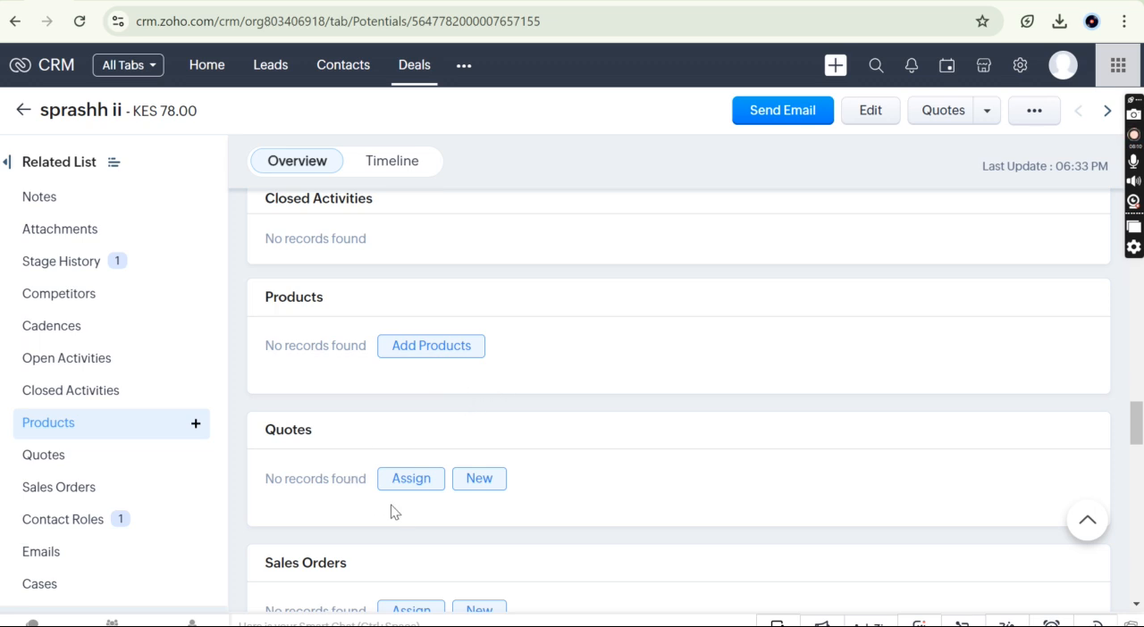
scroll(402, 512, down, 3)
scroll(402, 509, down, 3)
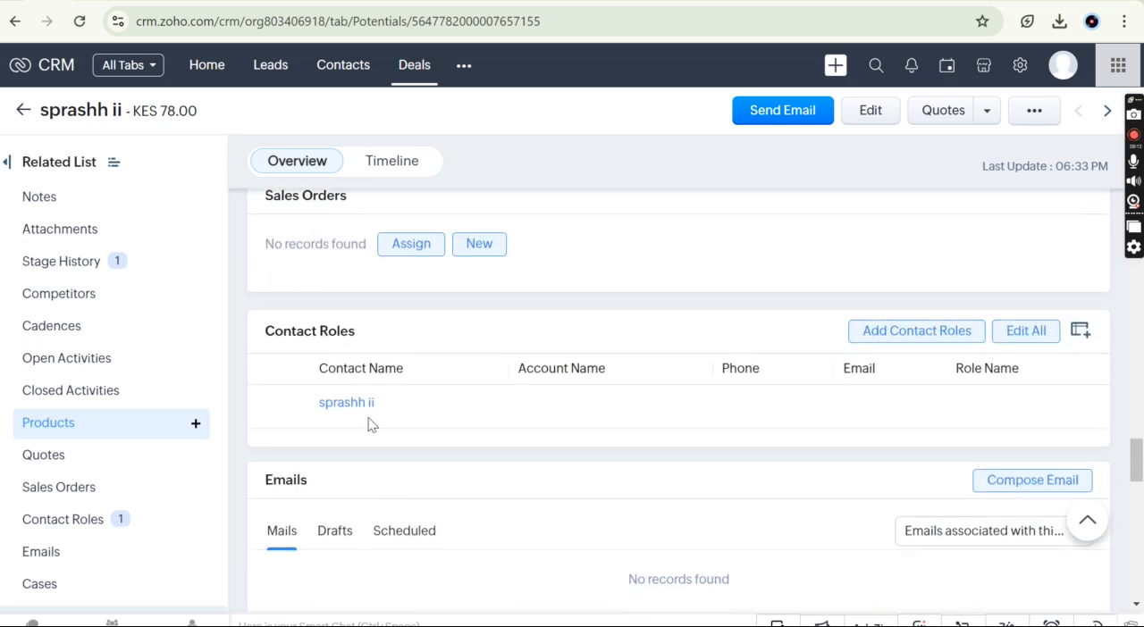
scroll(393, 475, down, 1)
scroll(393, 475, down, 3)
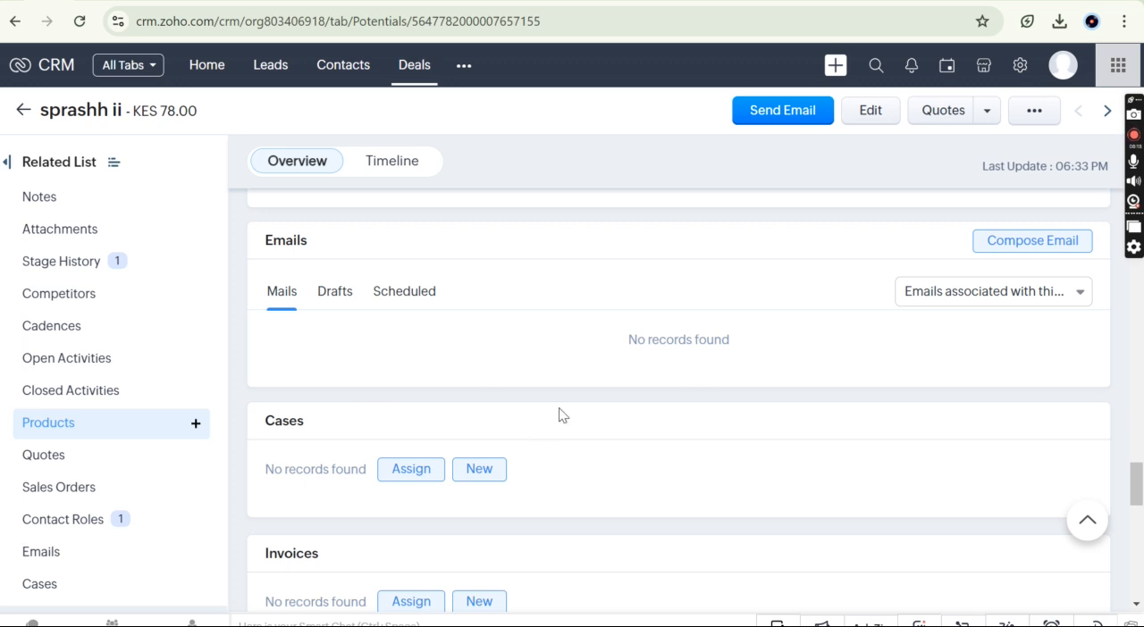
scroll(559, 417, down, 2)
scroll(558, 416, down, 3)
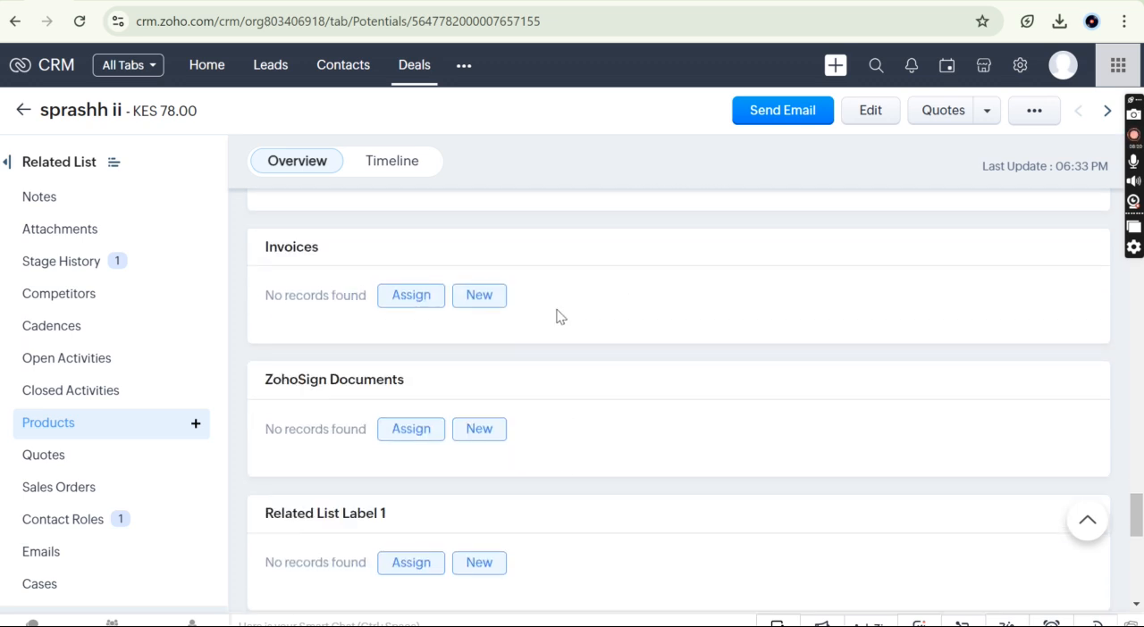
scroll(569, 317, down, 9)
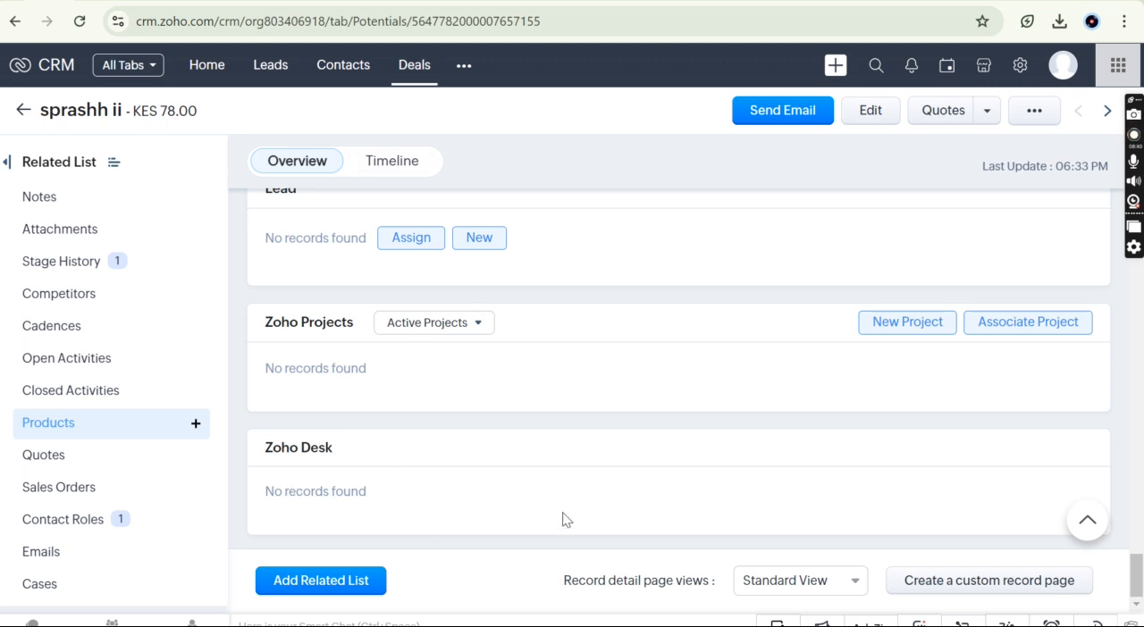
scroll(563, 520, up, 10)
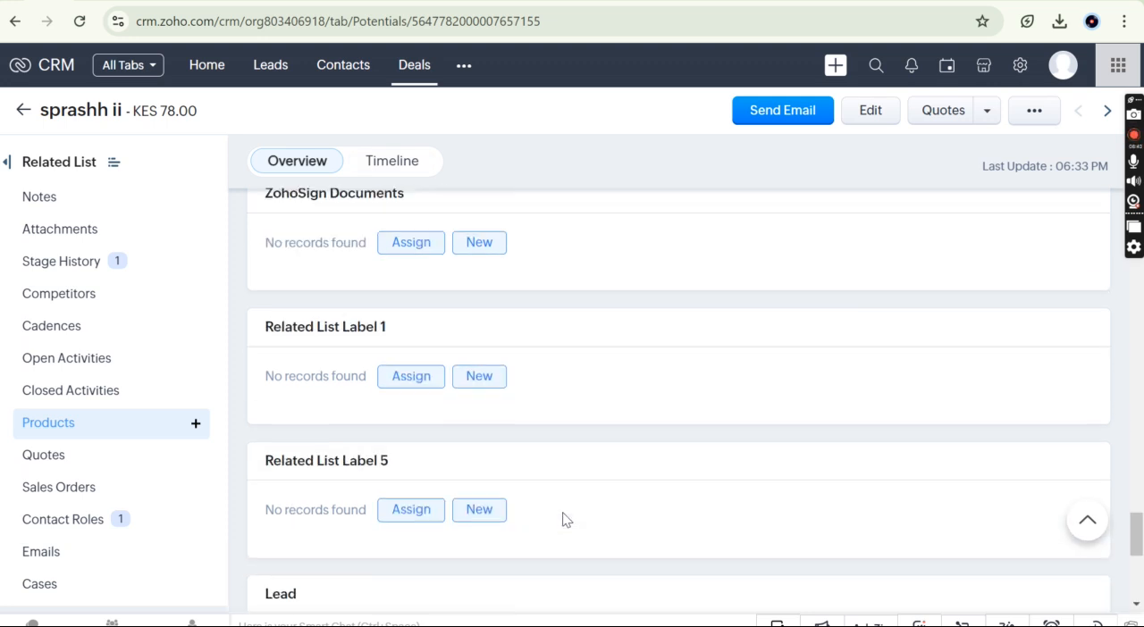
scroll(604, 385, up, 10)
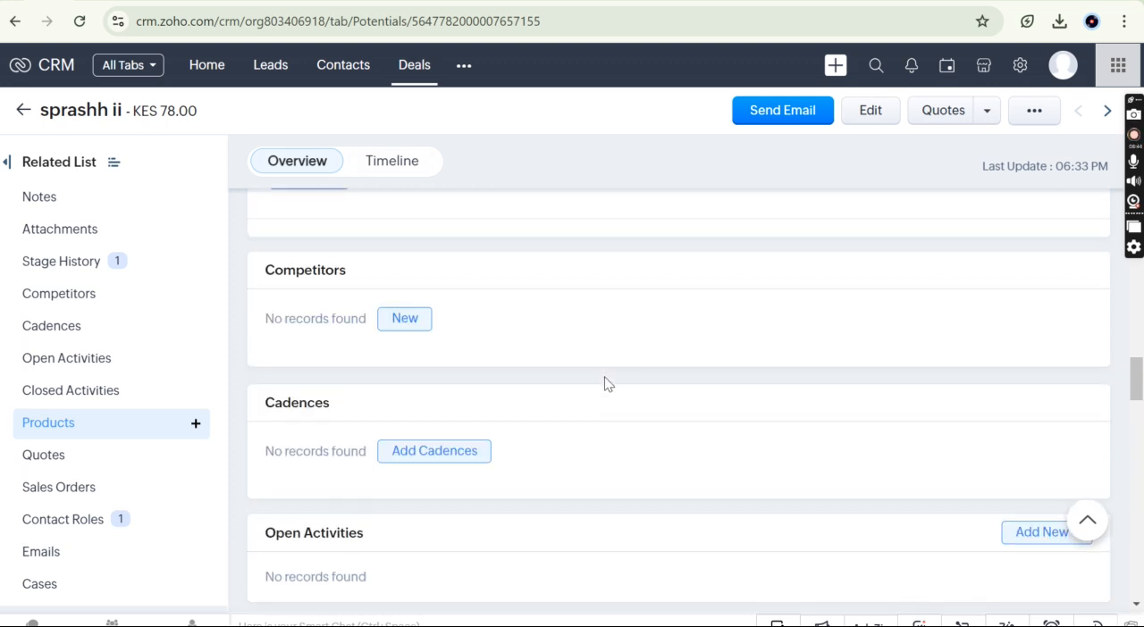
scroll(570, 342, up, 1)
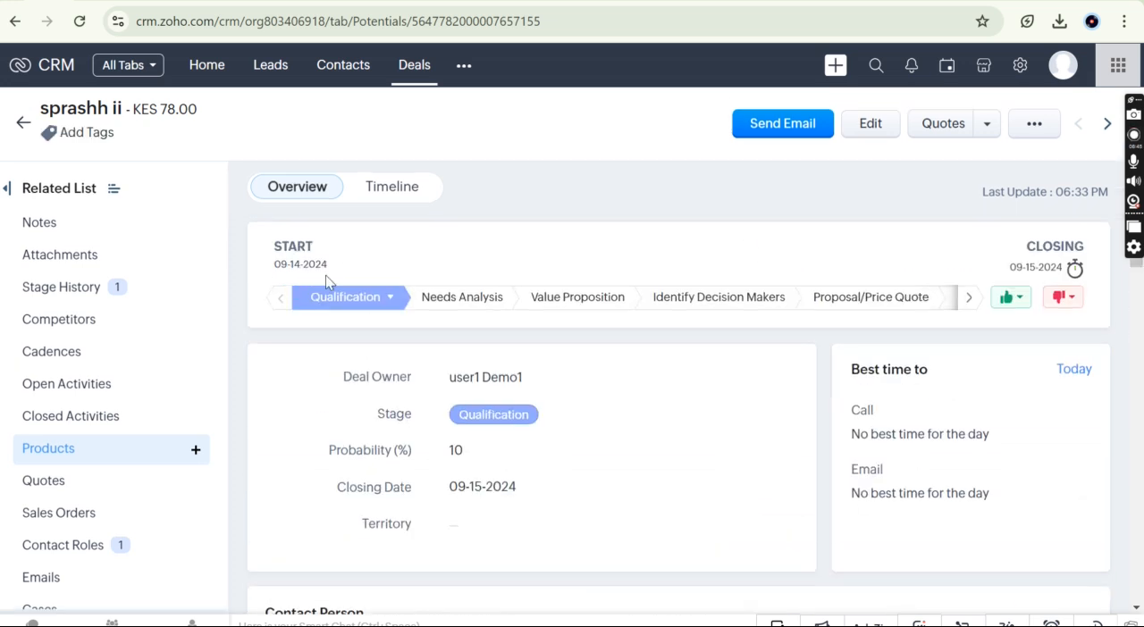